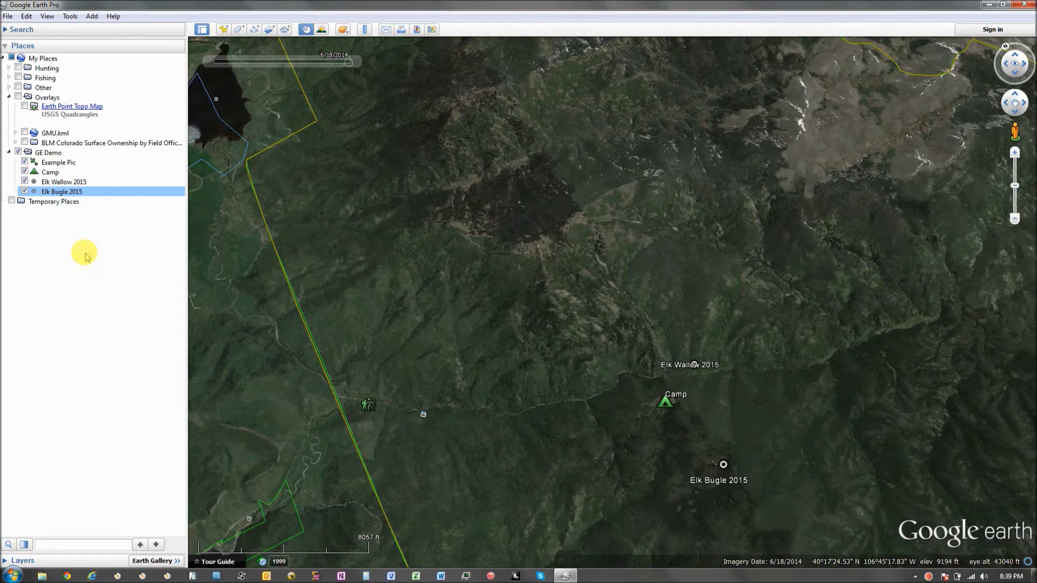
# Select the GMU.kml layer and switch on the BLM Colorado Surface Ownership overlay
pyautogui.click(58, 134)
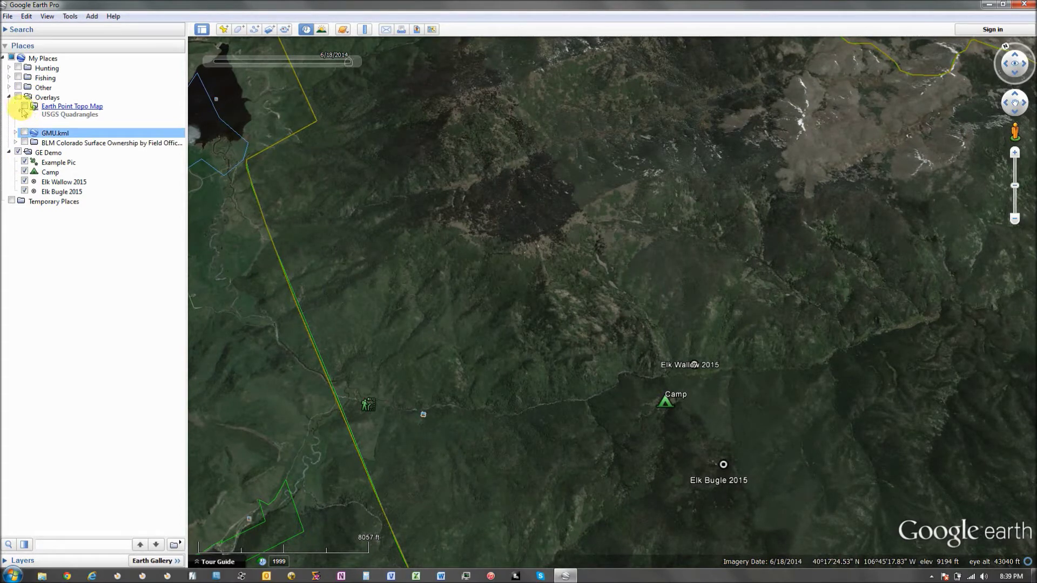
pyautogui.click(25, 143)
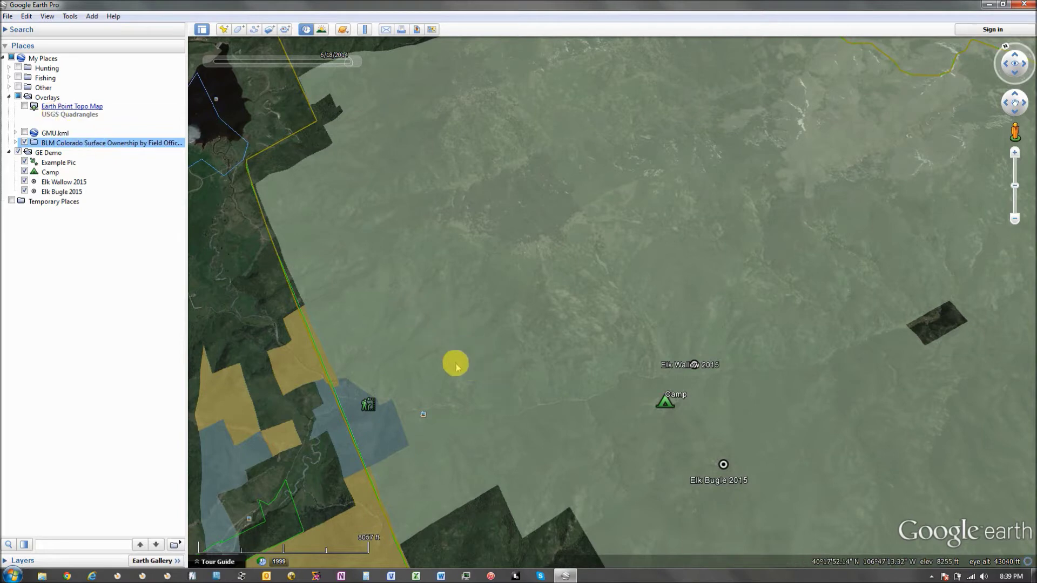
# Pan and tilt the view around Camp and expand the BLM layer to list its field offices
pyautogui.moveTo(456, 363); pyautogui.dragTo(498, 370)
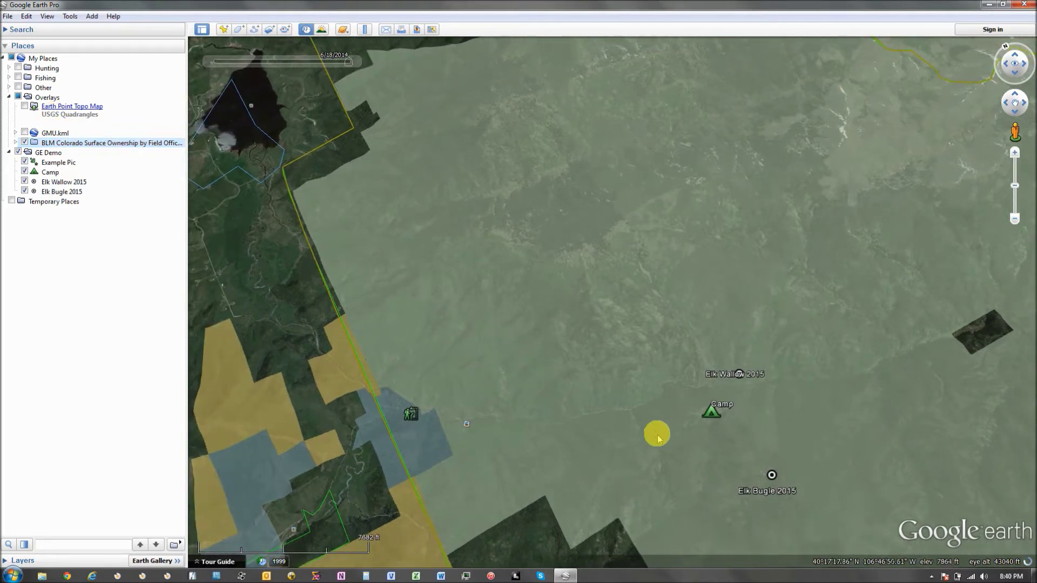
pyautogui.moveTo(655, 431); pyautogui.dragTo(637, 405)
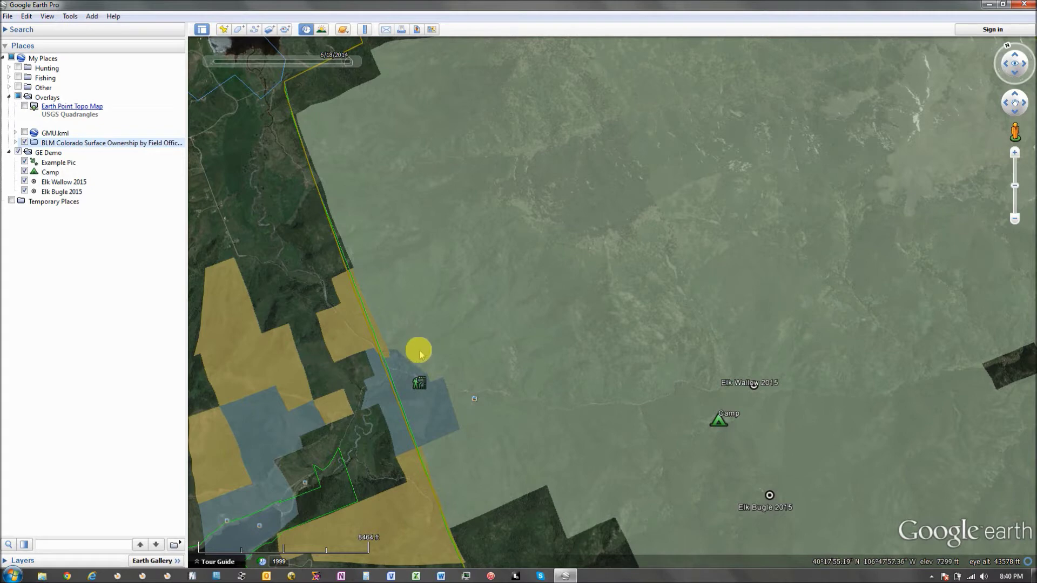
pyautogui.moveTo(544, 333); pyautogui.dragTo(520, 301)
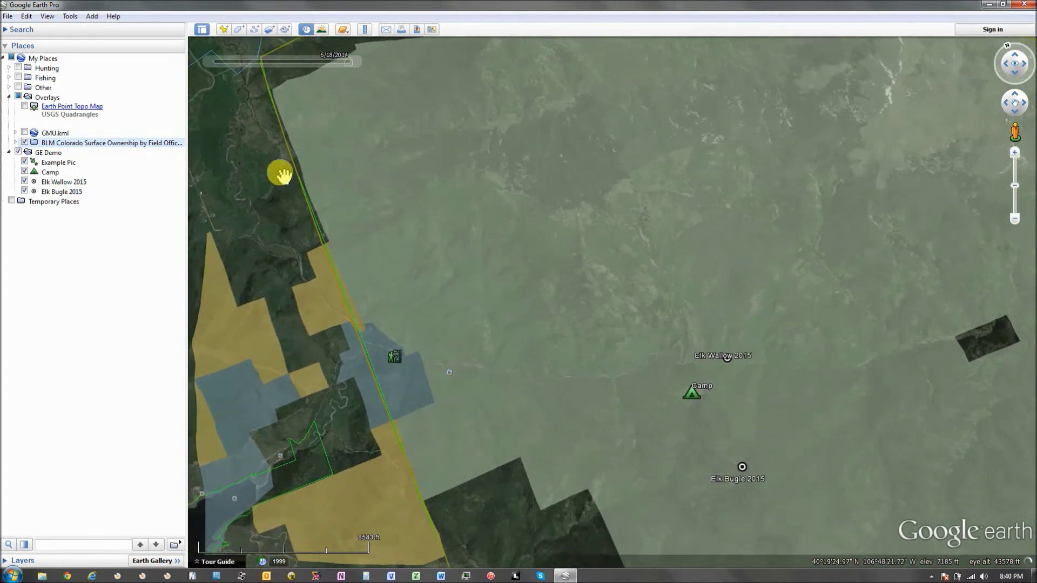
pyautogui.click(16, 143)
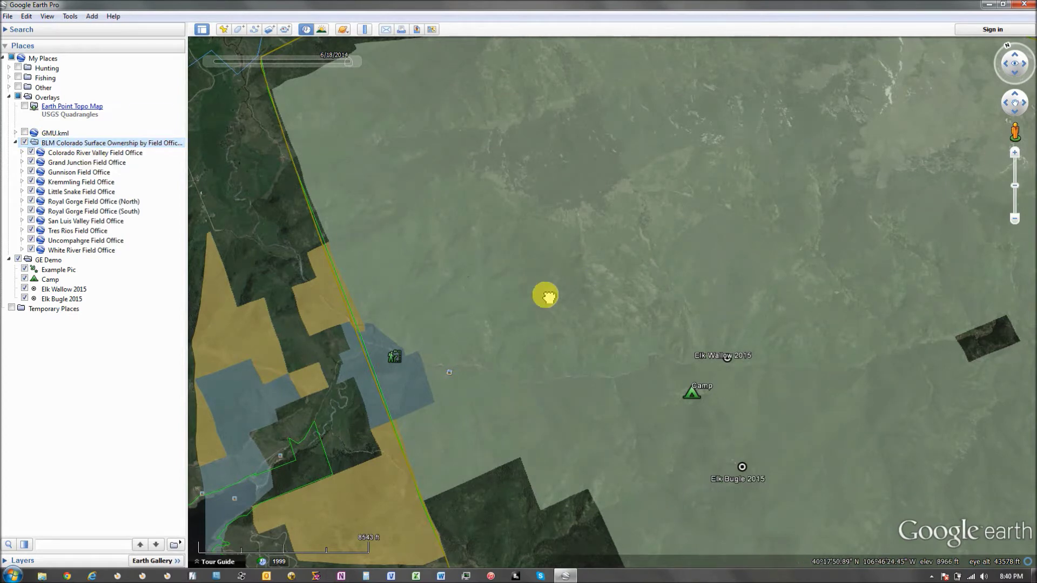
pyautogui.moveTo(547, 294); pyautogui.dragTo(564, 320)
# Check ownership of the parcels above the trailhead, by the boundary, and the yellow parcel
pyautogui.click(480, 316)
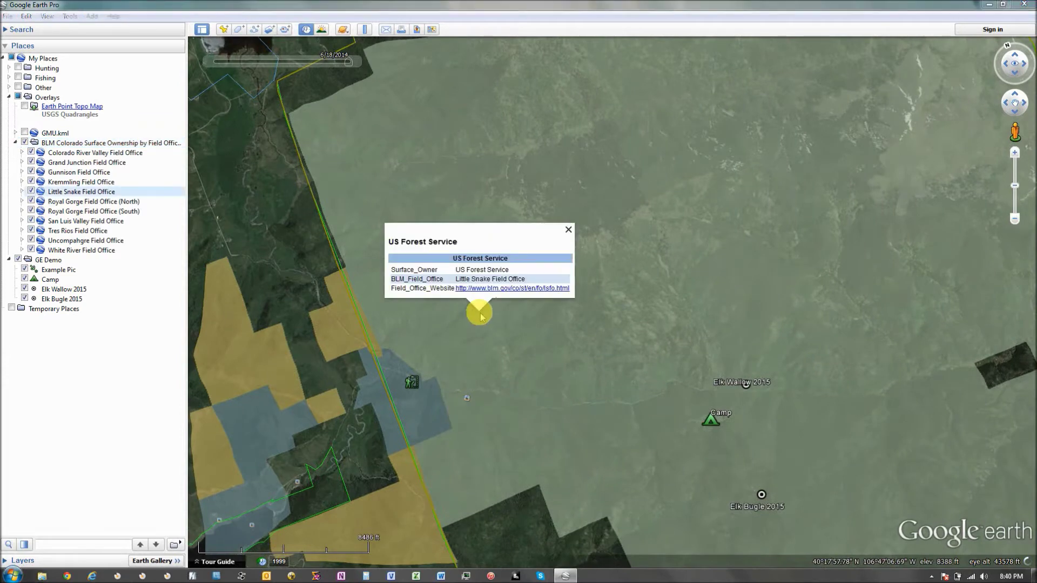
pyautogui.click(381, 388)
pyautogui.click(273, 339)
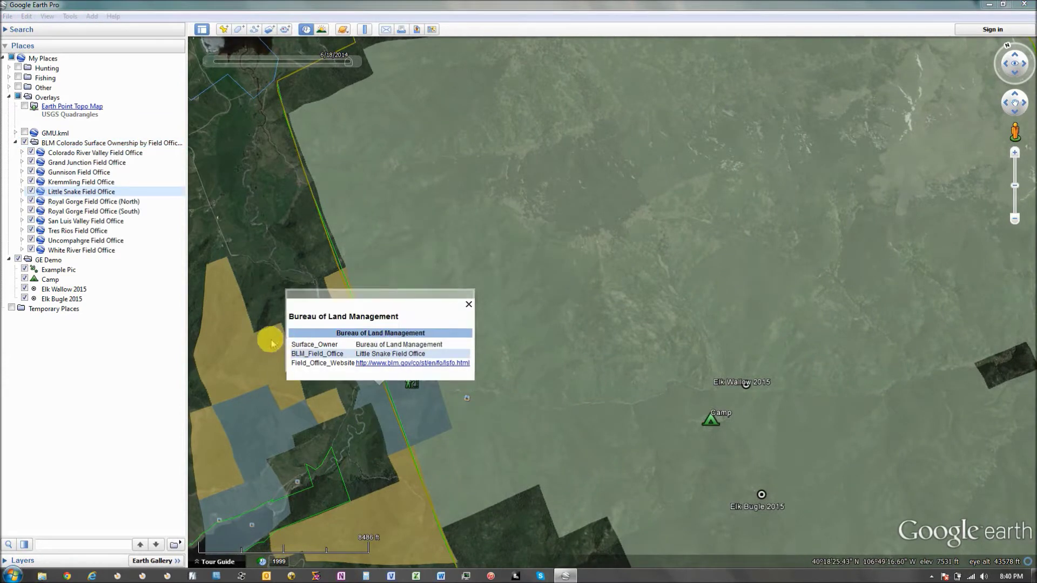
pyautogui.moveTo(527, 433)
pyautogui.mouseDown()
pyautogui.moveTo(524, 460)
pyautogui.moveTo(517, 426)
pyautogui.mouseUp()
# Zoom and centre on the 18D trailhead, leaving the BLM ownership overlay switched off
pyautogui.scroll(-5, 516, 427)
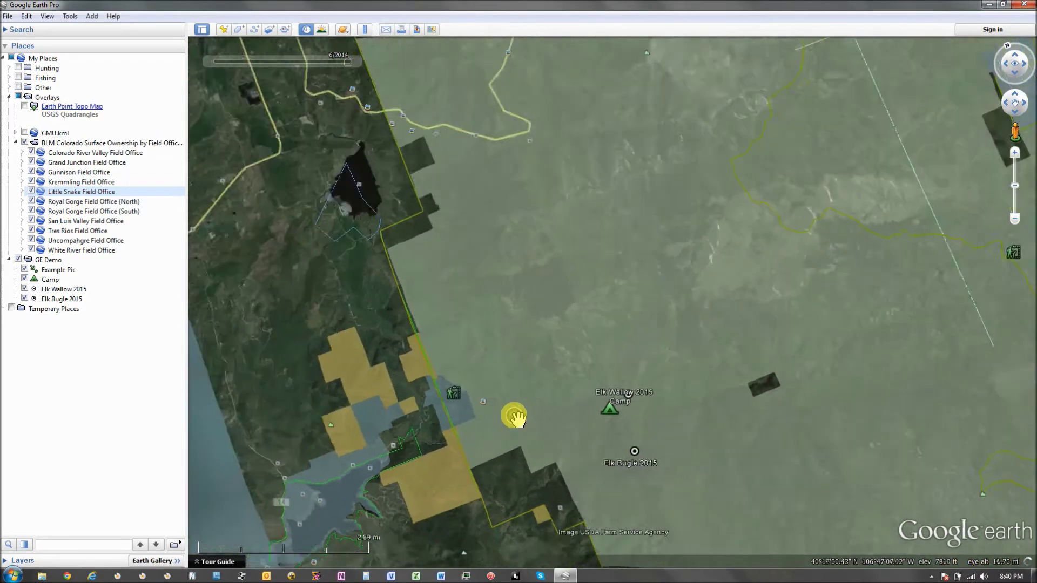
pyautogui.scroll(-3, 516, 418)
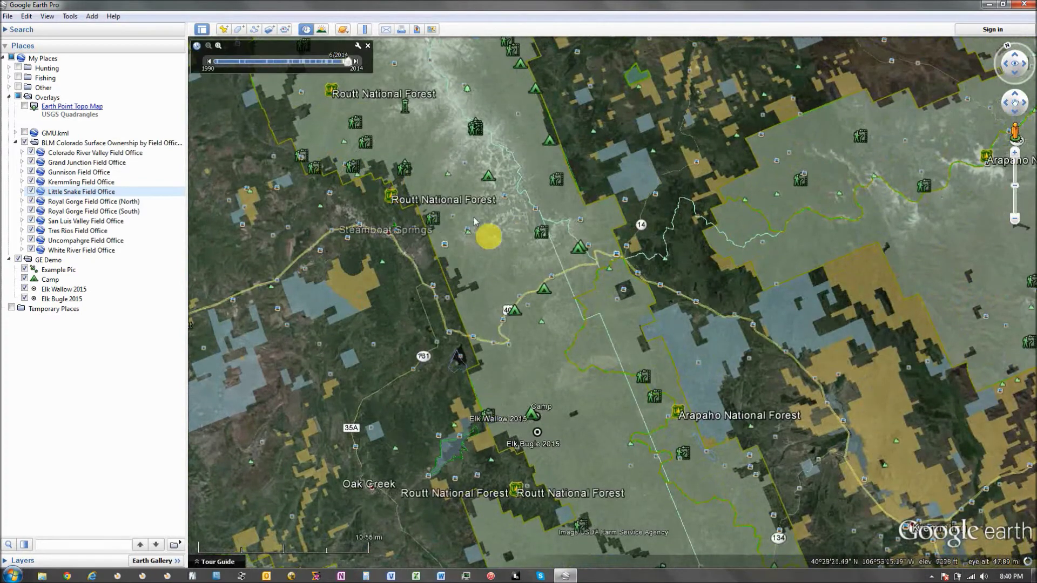
pyautogui.scroll(3, 475, 459)
pyautogui.scroll(5, 537, 301)
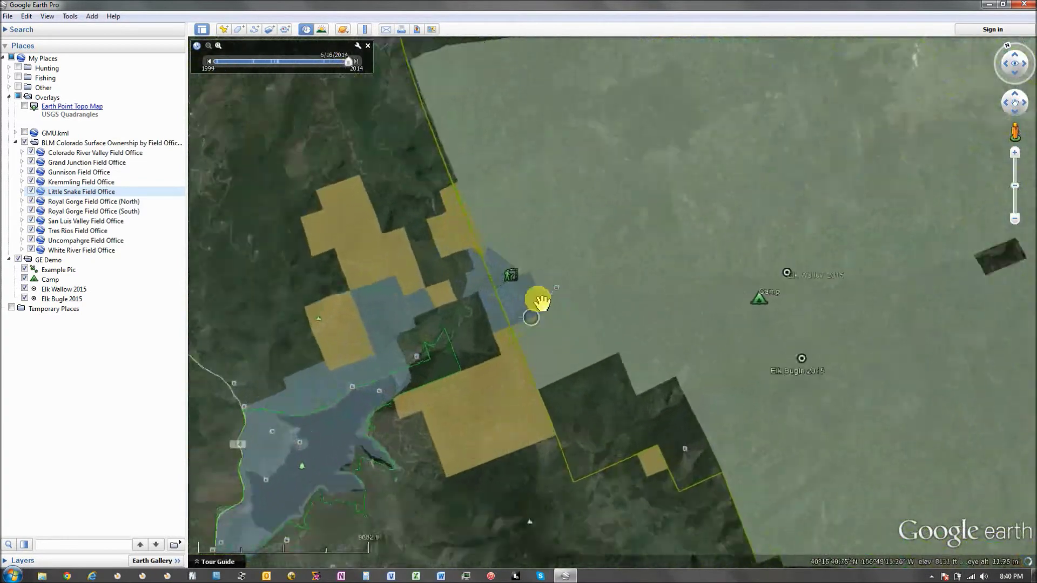
pyautogui.moveTo(557, 294); pyautogui.dragTo(504, 382)
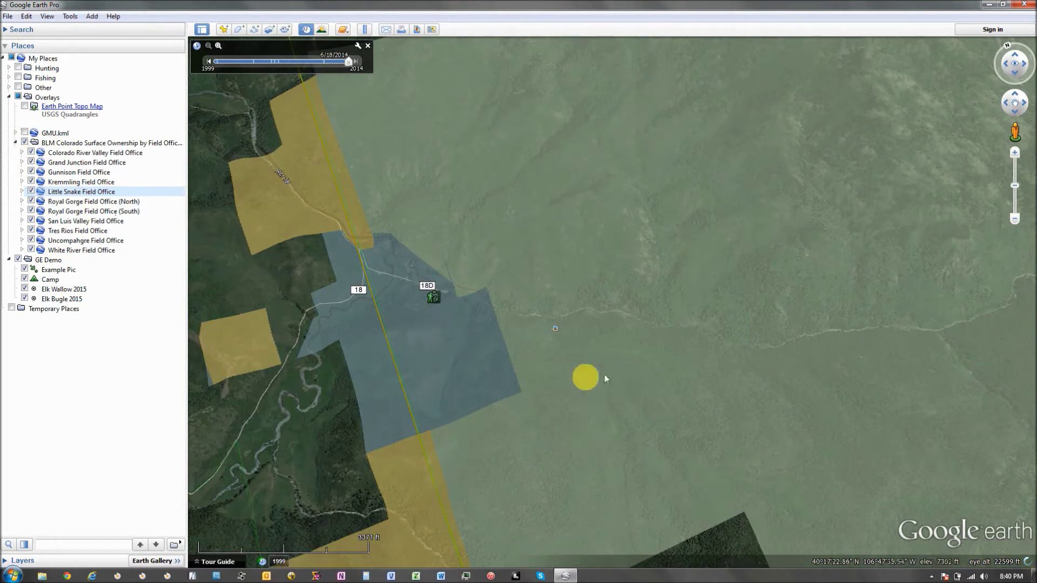
pyautogui.click(24, 143)
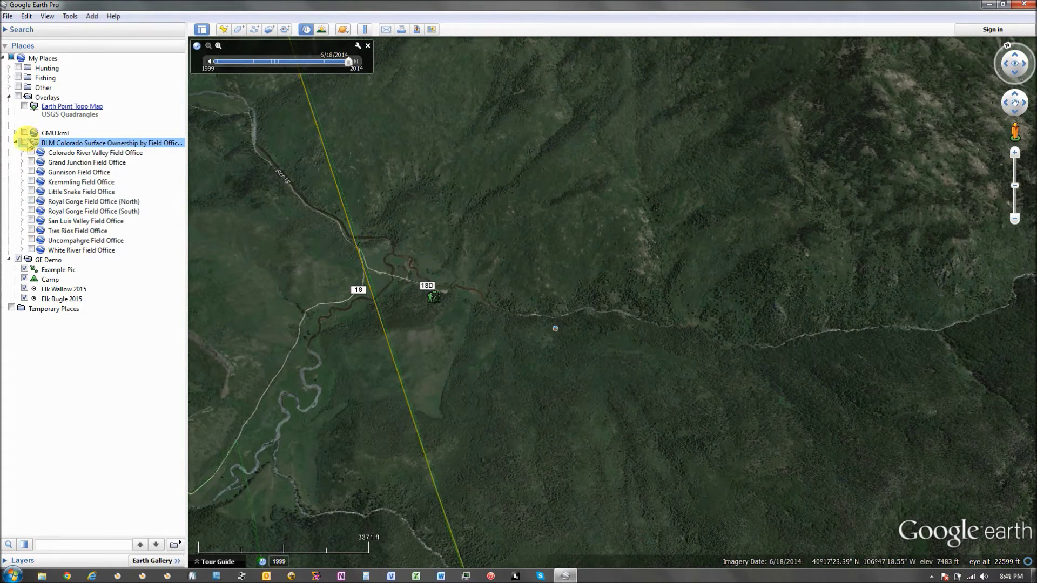
pyautogui.click(24, 143)
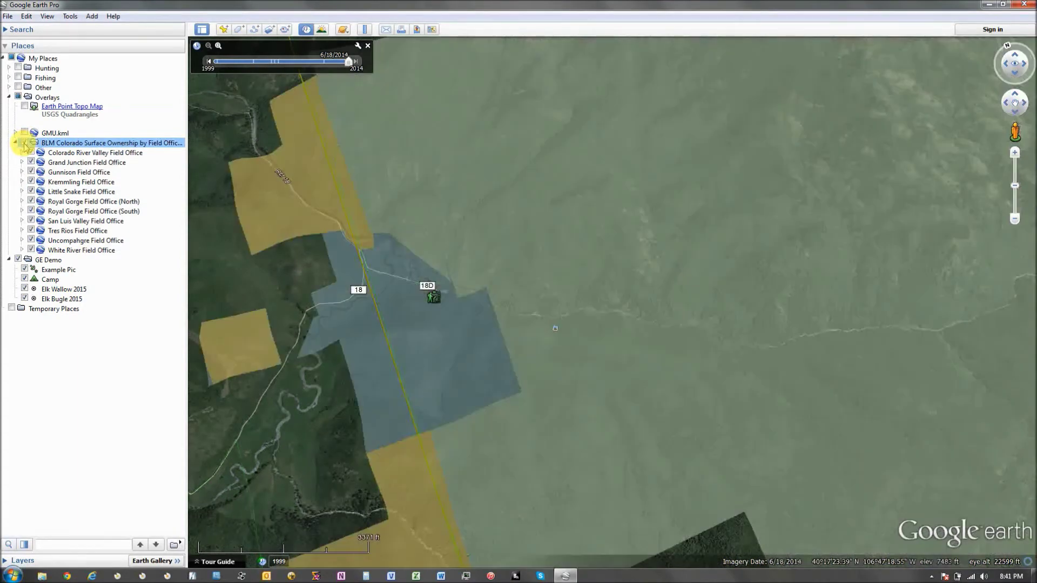
pyautogui.click(24, 143)
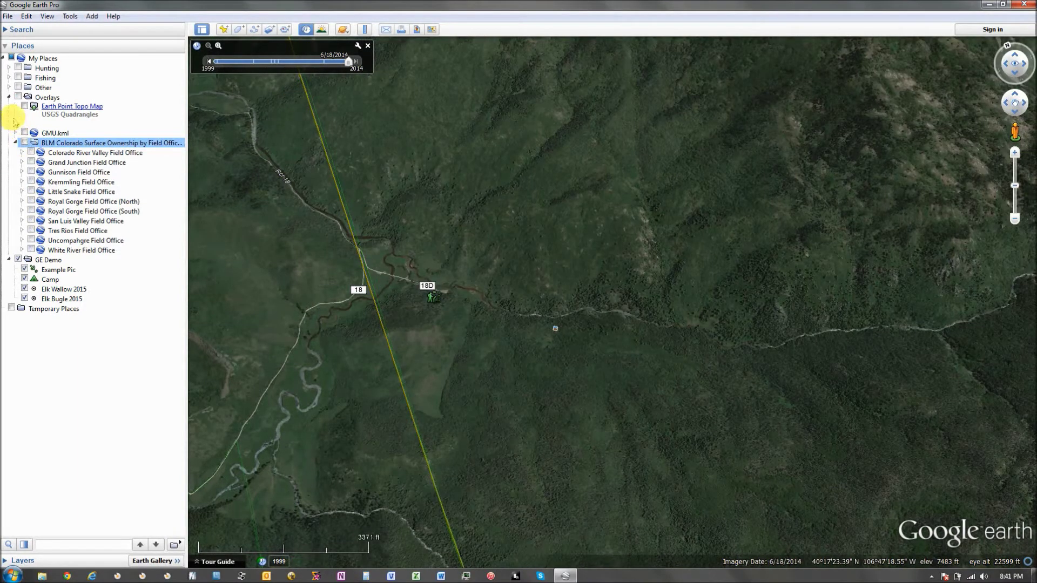
# Turn on the GMU.kml game unit boundaries and inspect unit 15 and the unit to its north
pyautogui.click(24, 132)
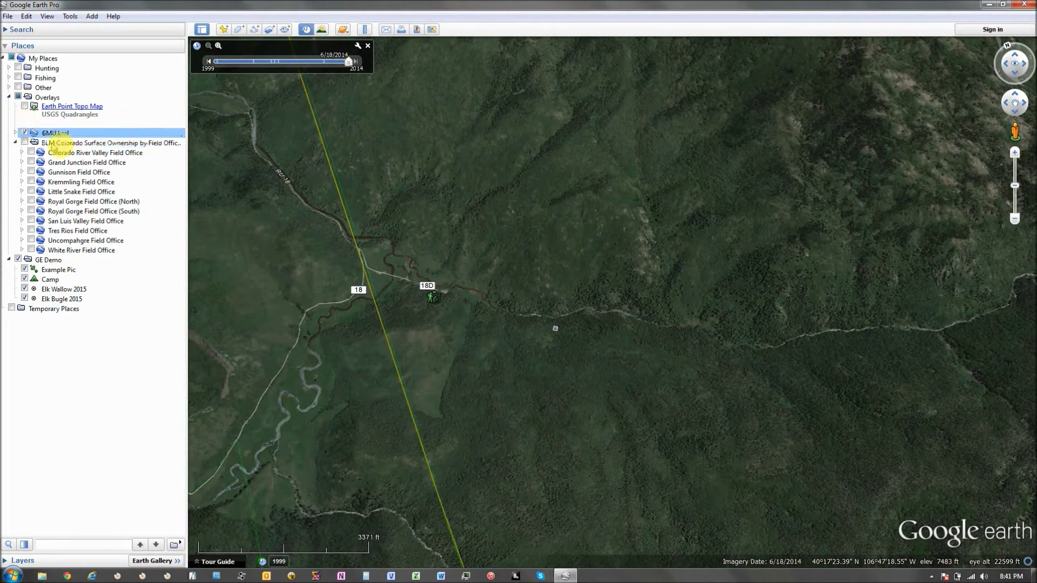
pyautogui.moveTo(561, 296); pyautogui.dragTo(549, 332)
pyautogui.scroll(-5, 550, 332)
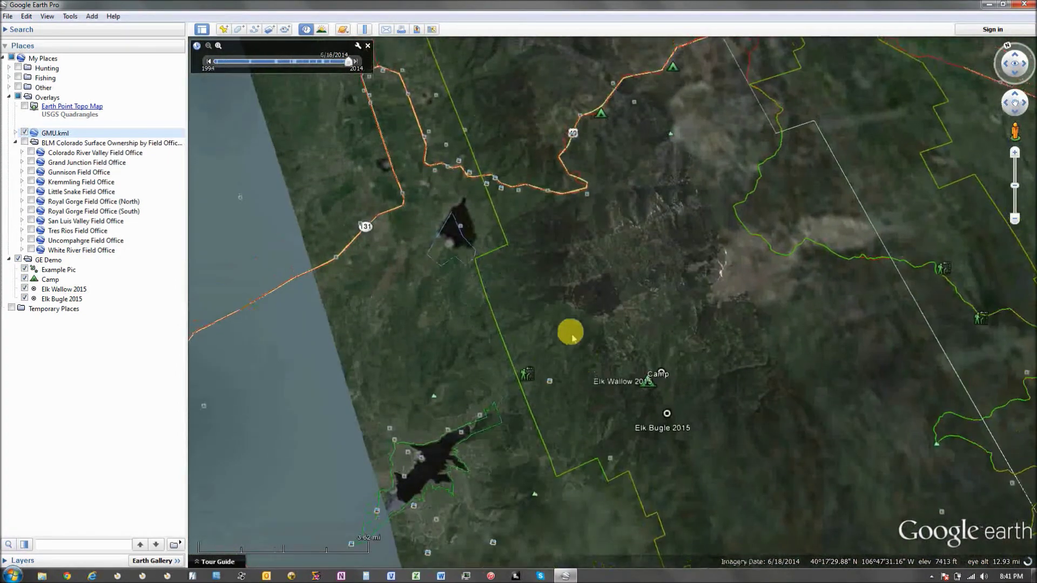
pyautogui.click(573, 324)
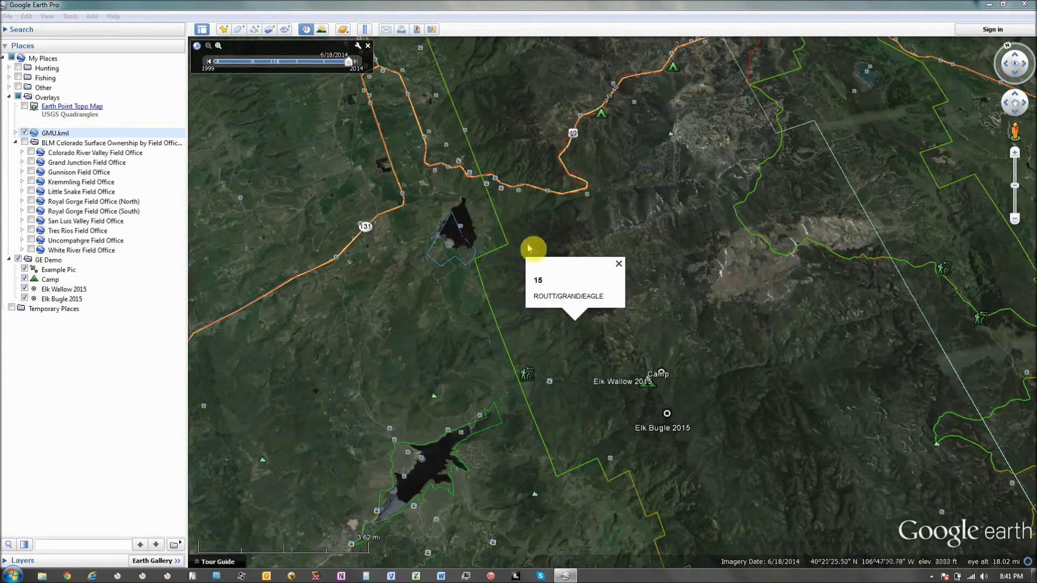
pyautogui.click(524, 141)
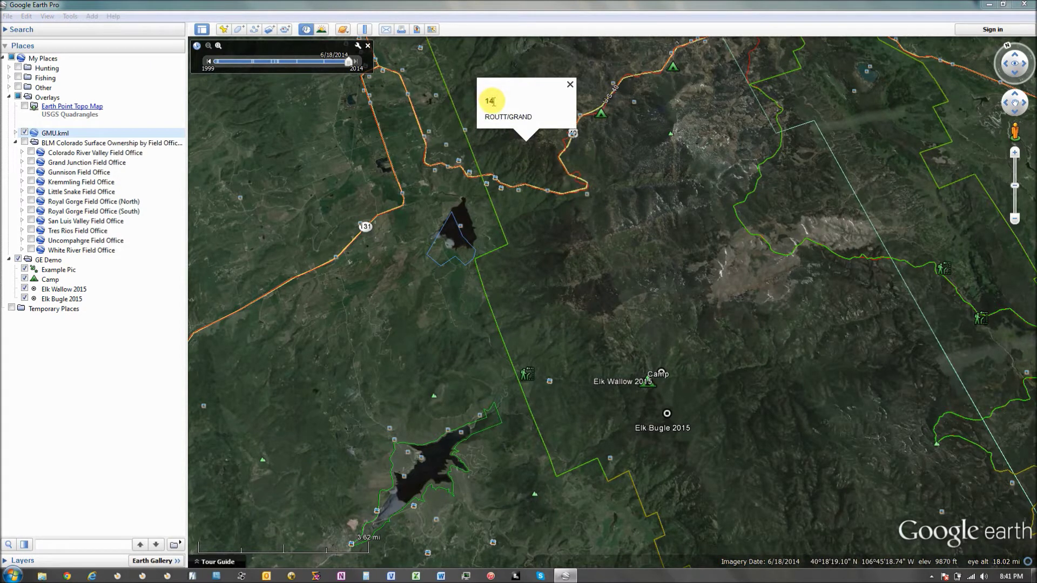
pyautogui.click(510, 172)
pyautogui.click(566, 253)
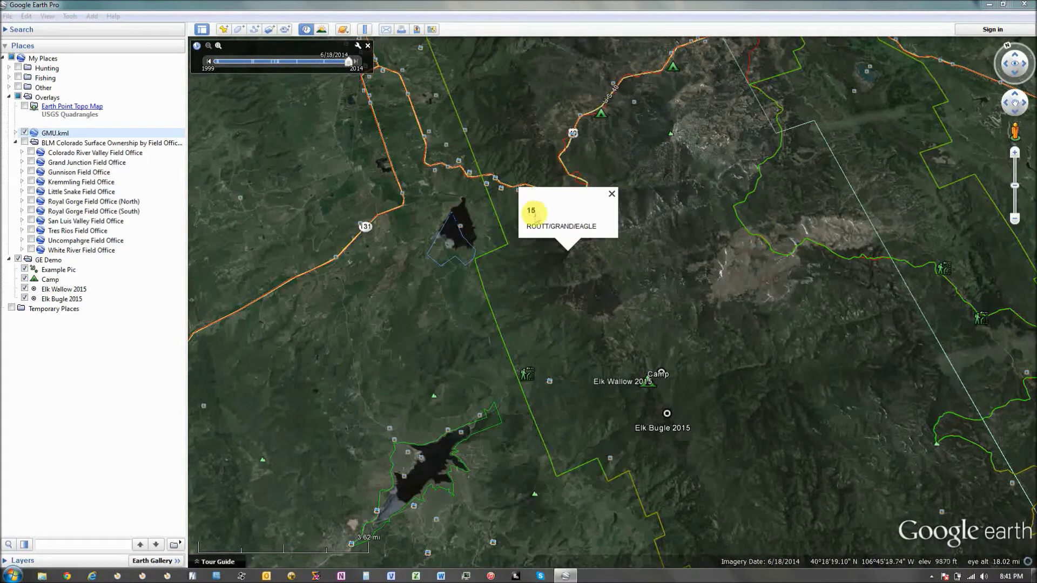
# Check units toward Steamboat Springs, then hide GMU boundaries and show the Earth Point Topo Map
pyautogui.scroll(-2, 557, 345)
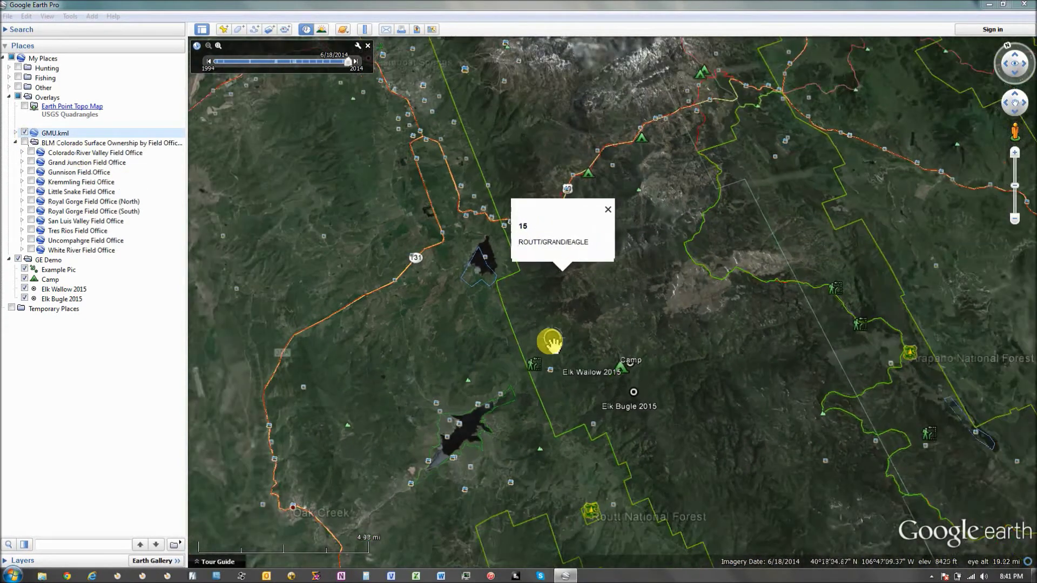
pyautogui.moveTo(550, 341); pyautogui.dragTo(656, 181)
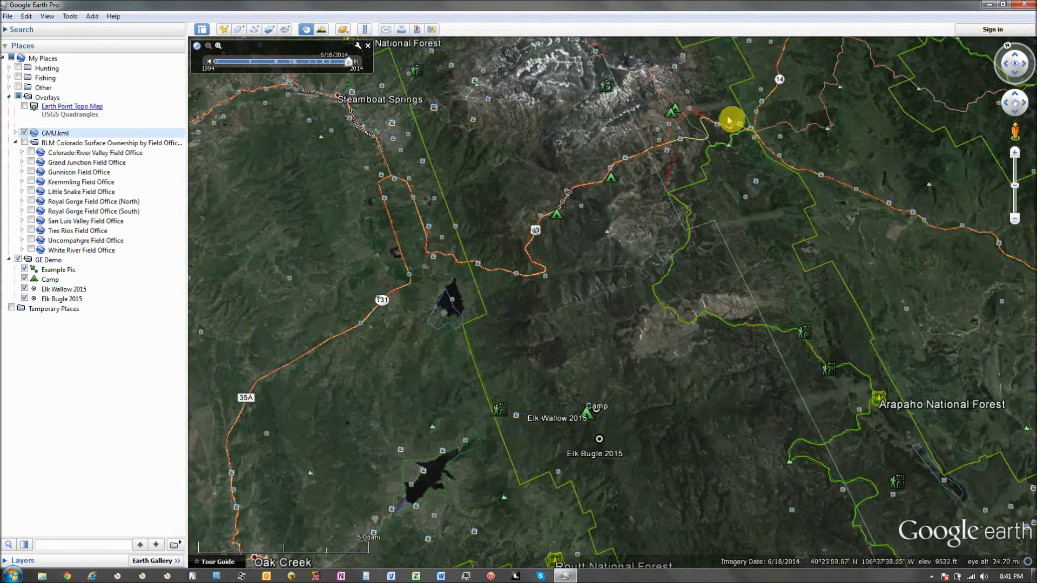
pyautogui.click(863, 122)
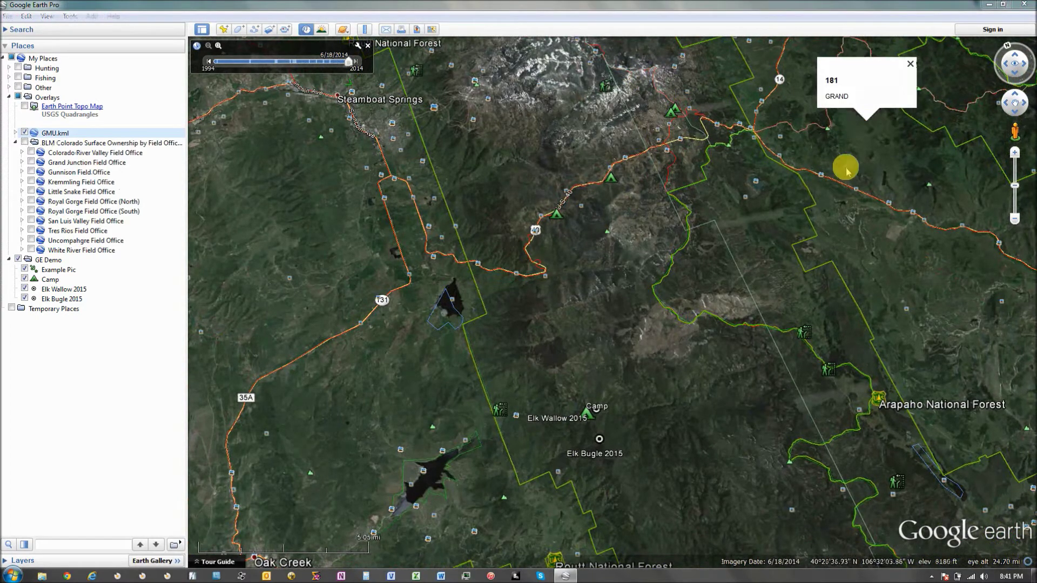
pyautogui.click(804, 95)
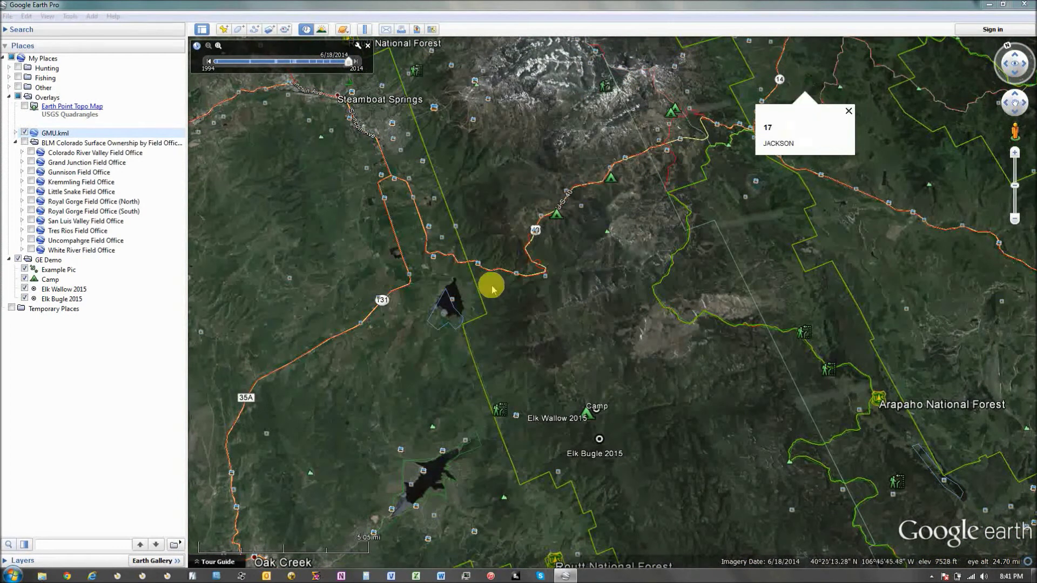
pyautogui.scroll(3, 491, 289)
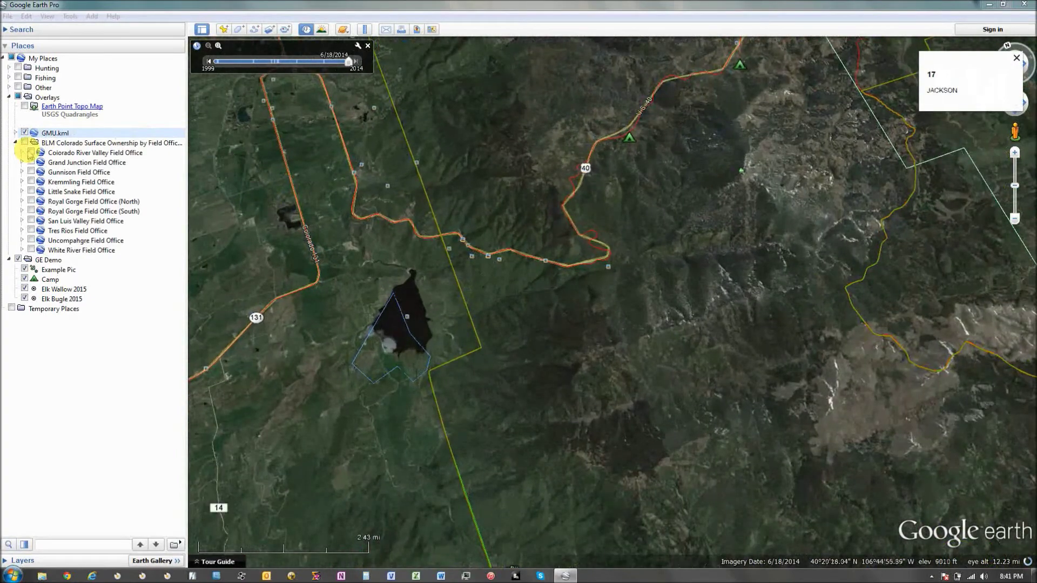
pyautogui.click(25, 132)
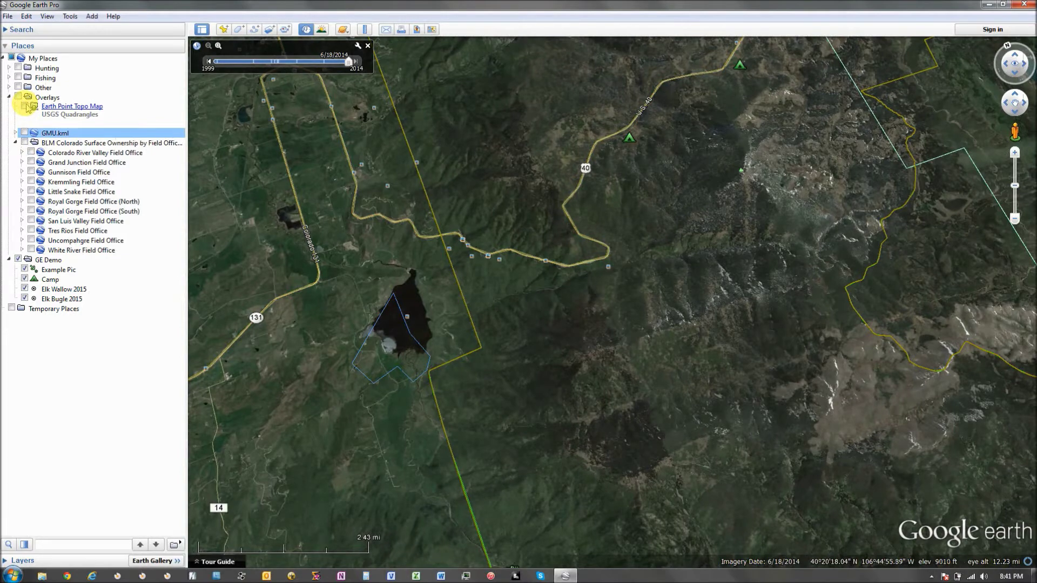
pyautogui.click(25, 106)
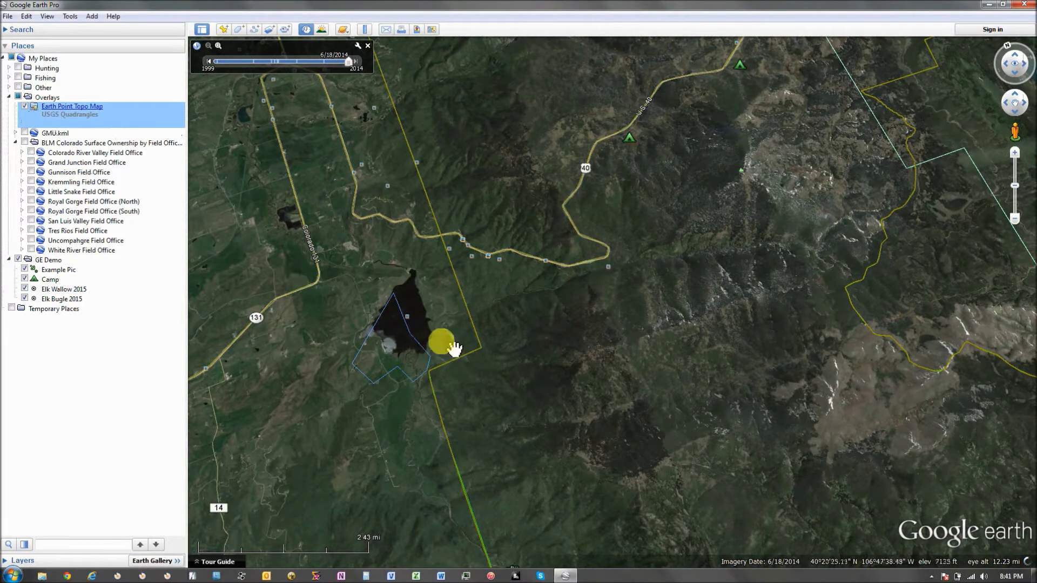
# Pan toward the road 40 area, zoom in on the topo map, and fly to the Camp placemark
pyautogui.moveTo(544, 333); pyautogui.dragTo(481, 333)
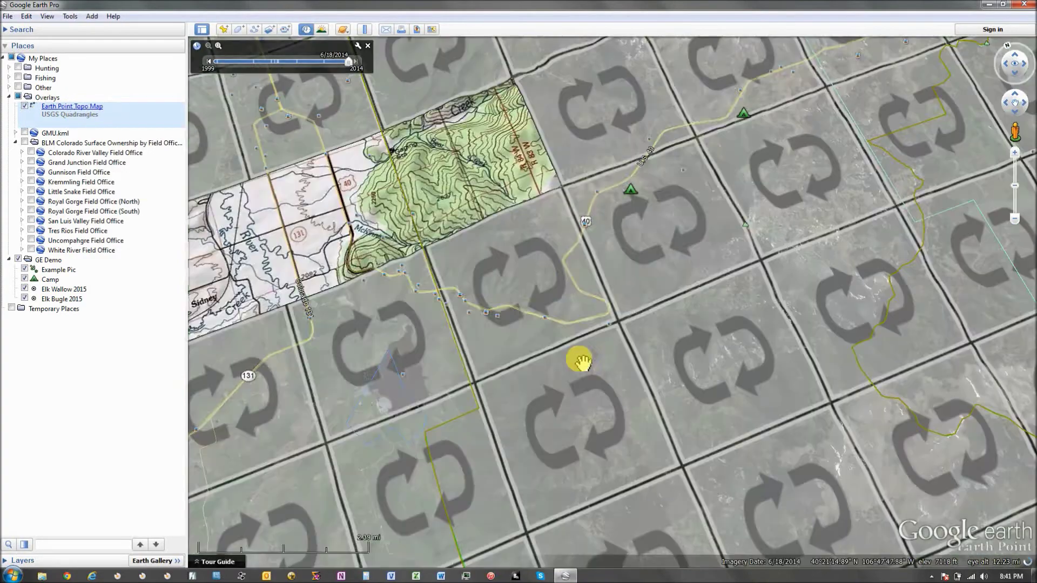
pyautogui.scroll(3, 570, 270)
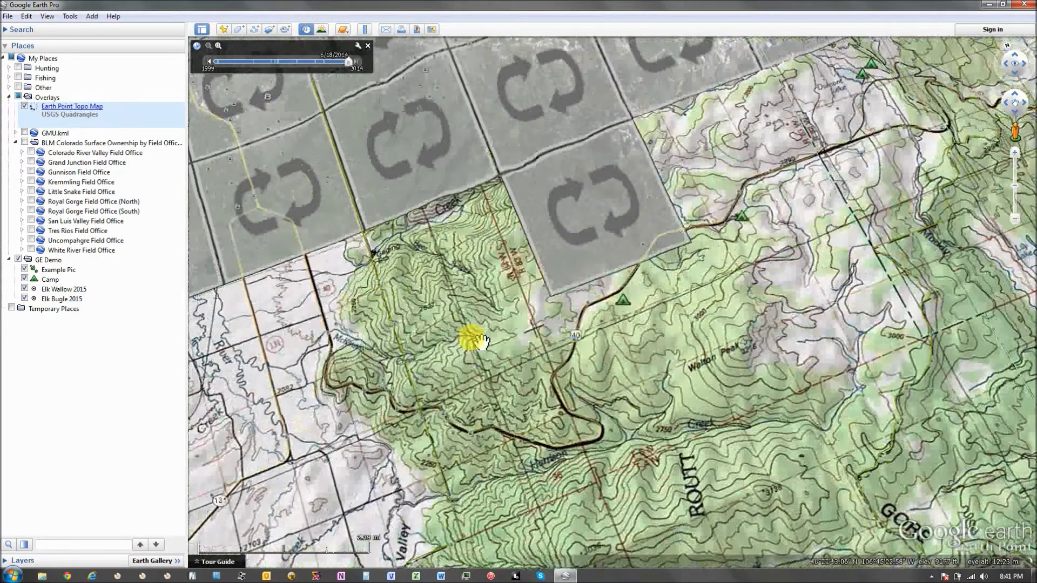
pyautogui.scroll(1, 430, 341)
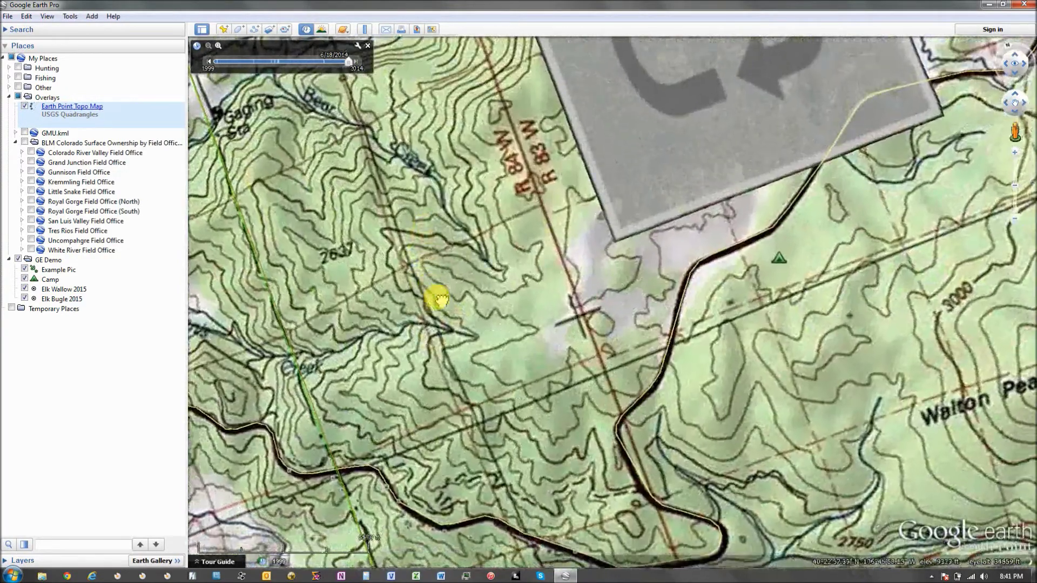
pyautogui.scroll(1, 438, 351)
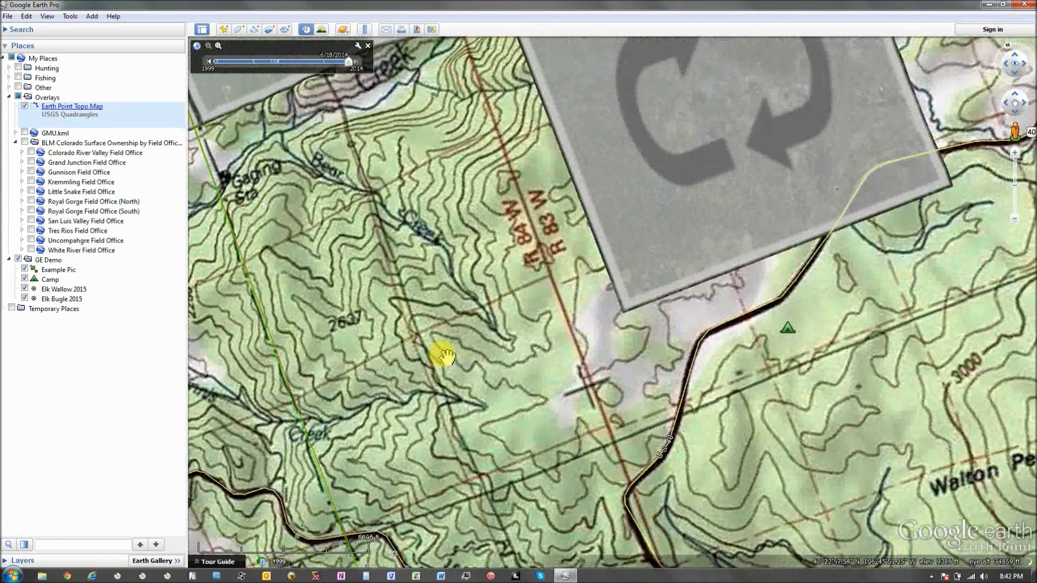
pyautogui.scroll(-1, 446, 356)
pyautogui.moveTo(440, 360); pyautogui.dragTo(538, 331)
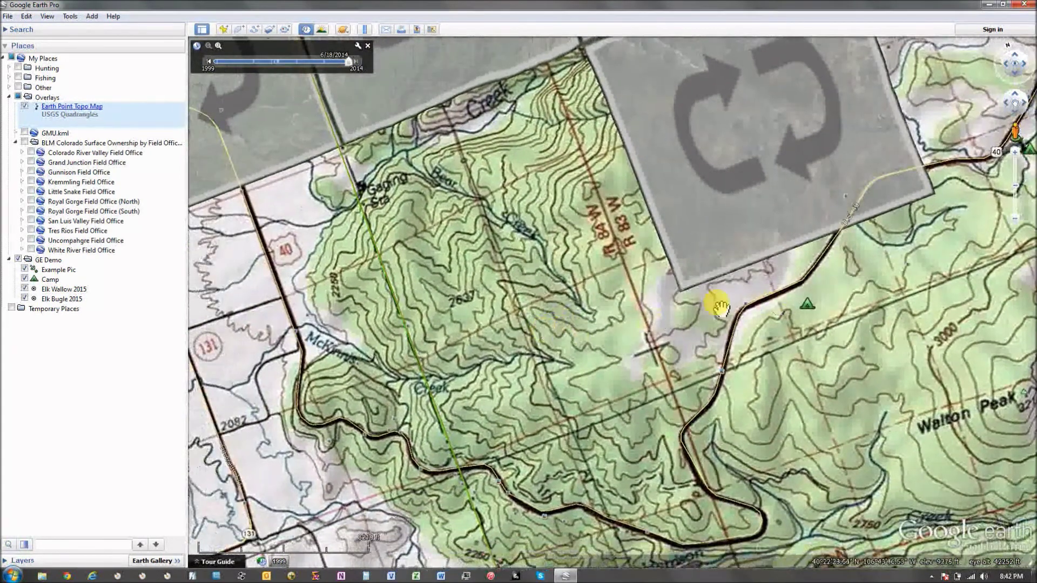
pyautogui.doubleClick(50, 281)
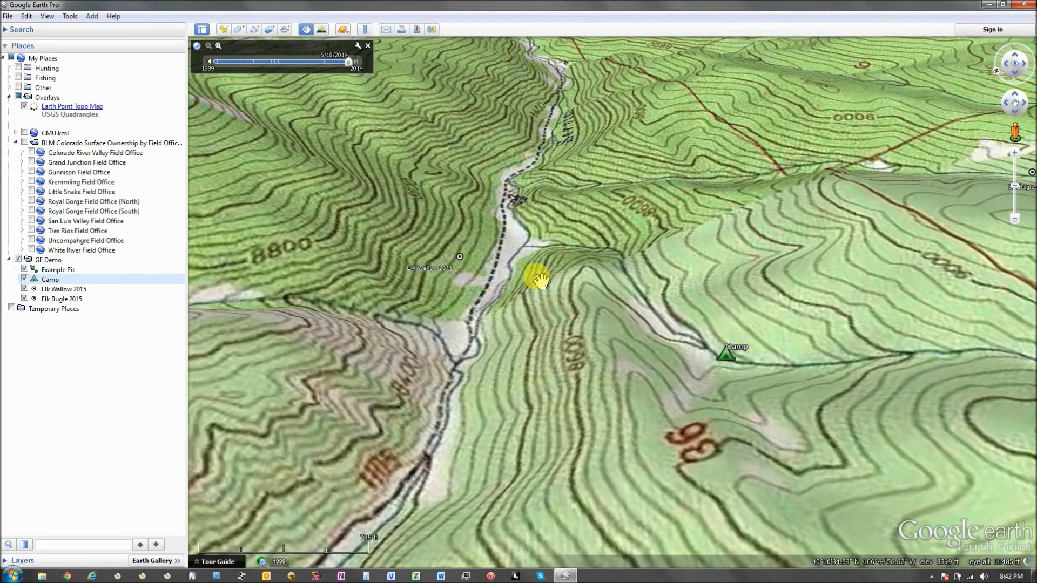
# Zoom out and pan the topo map south from Camp toward the trailhead
pyautogui.scroll(-3, 630, 413)
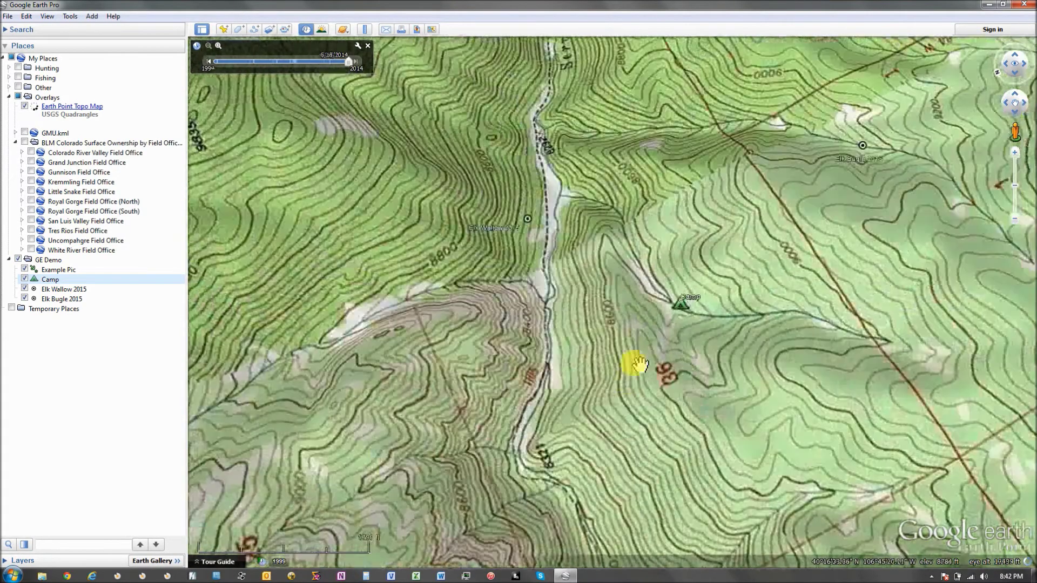
pyautogui.moveTo(638, 364); pyautogui.dragTo(600, 274)
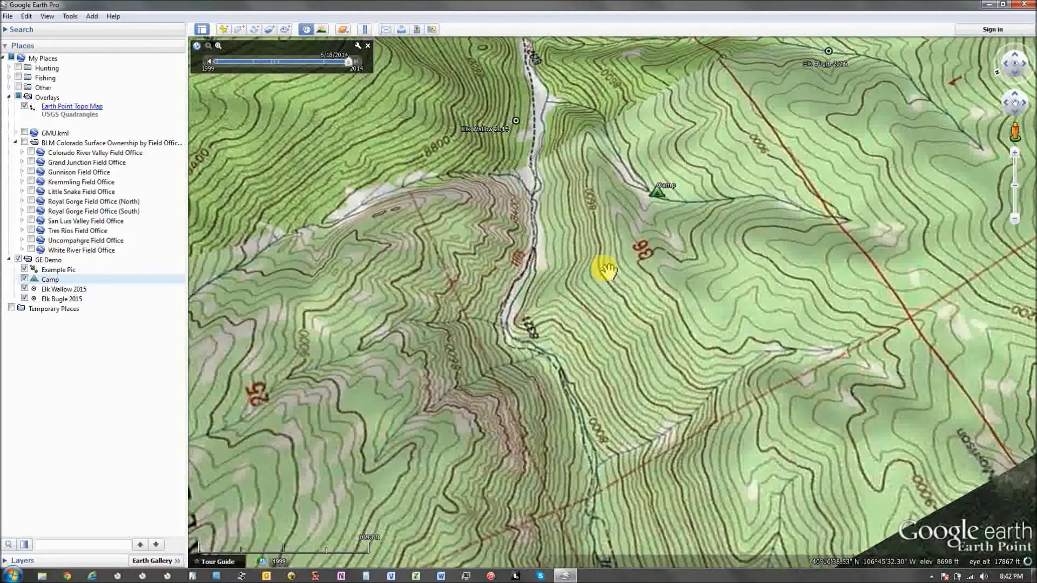
pyautogui.moveTo(621, 419); pyautogui.dragTo(609, 218)
pyautogui.scroll(-3, 610, 219)
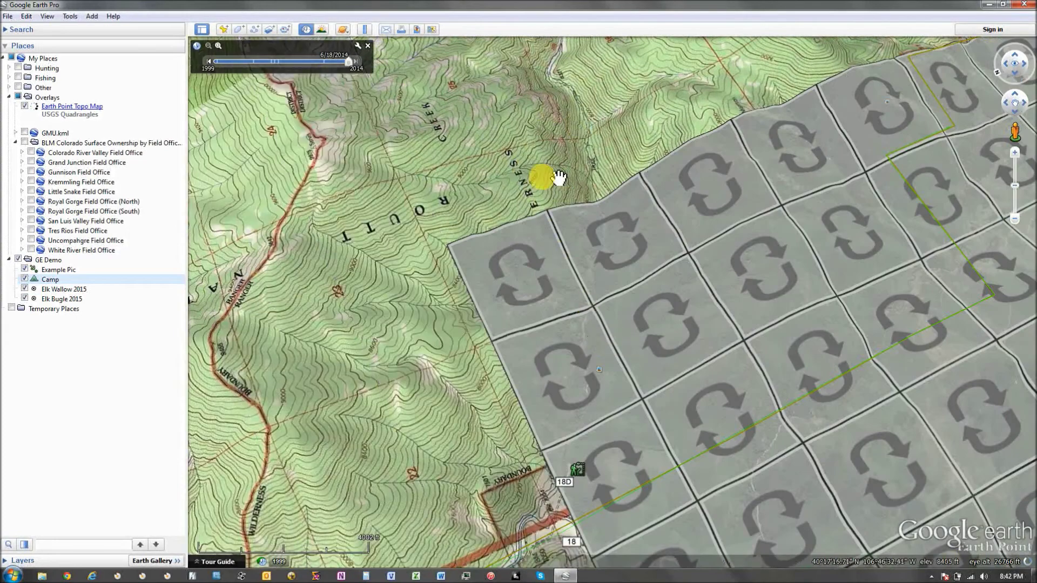
pyautogui.scroll(-1, 630, 268)
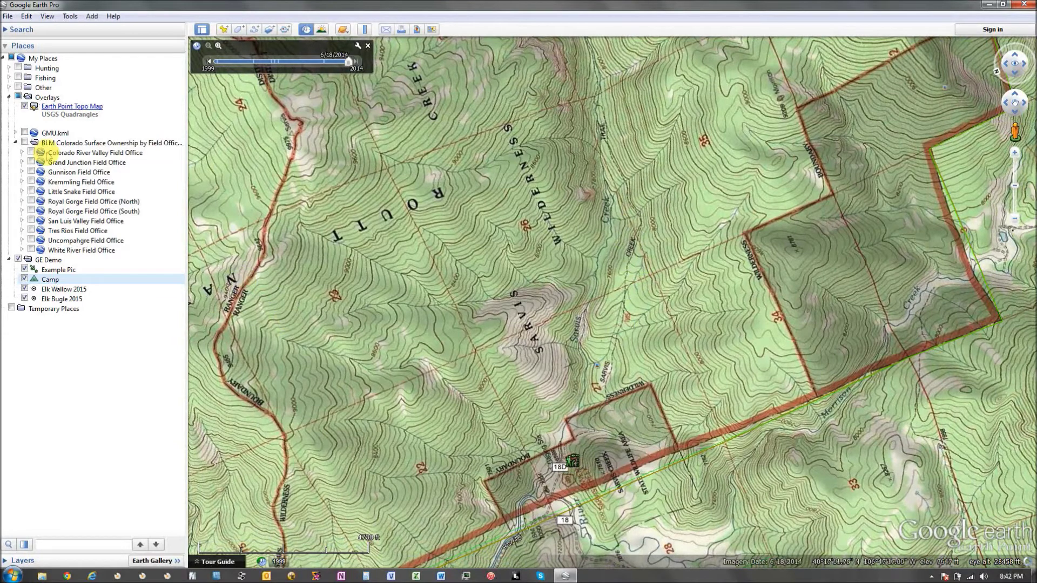
# Compare the BLM ownership polygons, then keep only the Earth Point Topo Map on and zoom in
pyautogui.click(24, 145)
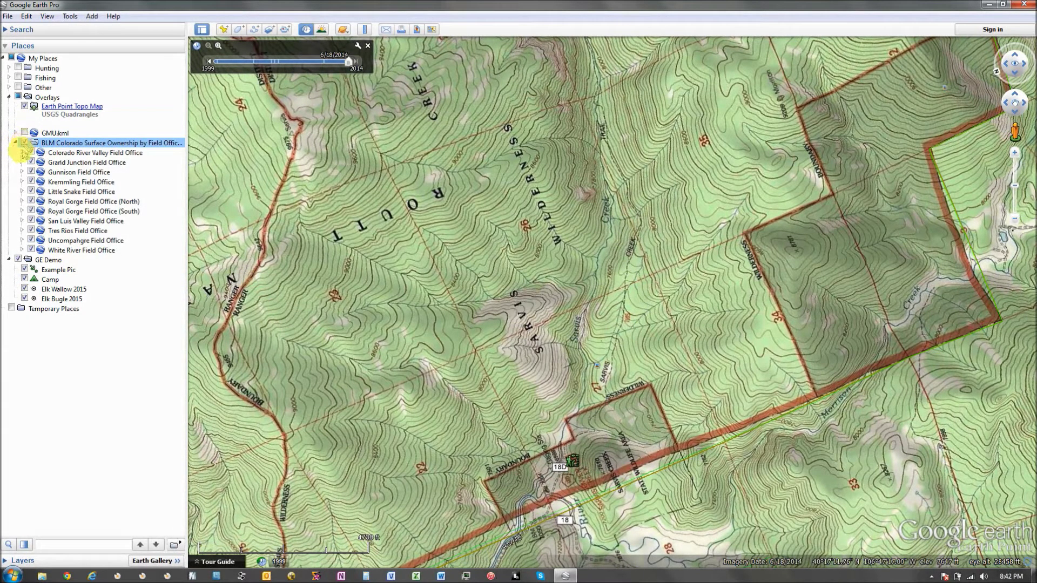
pyautogui.click(25, 107)
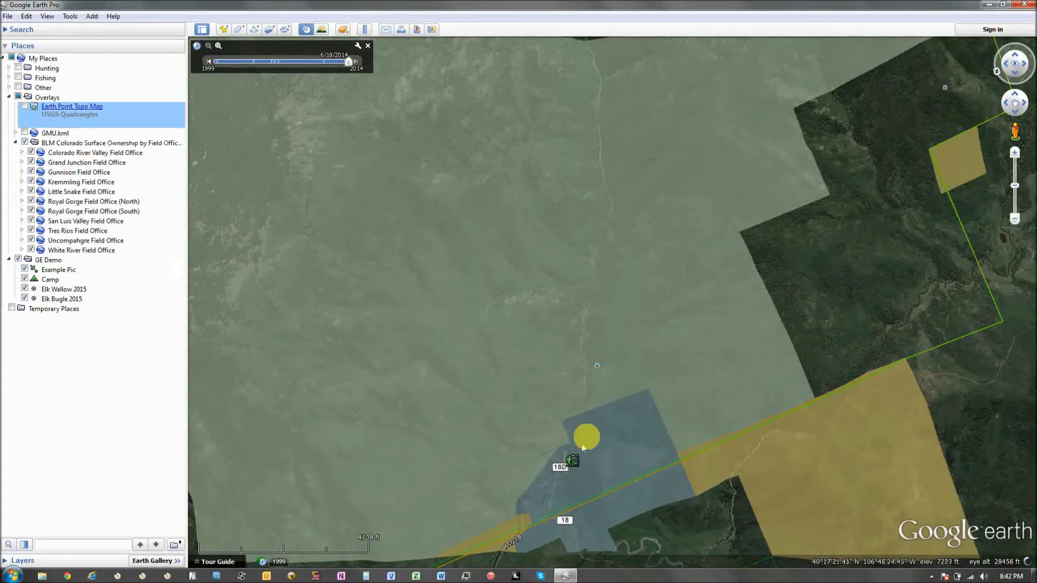
pyautogui.click(24, 143)
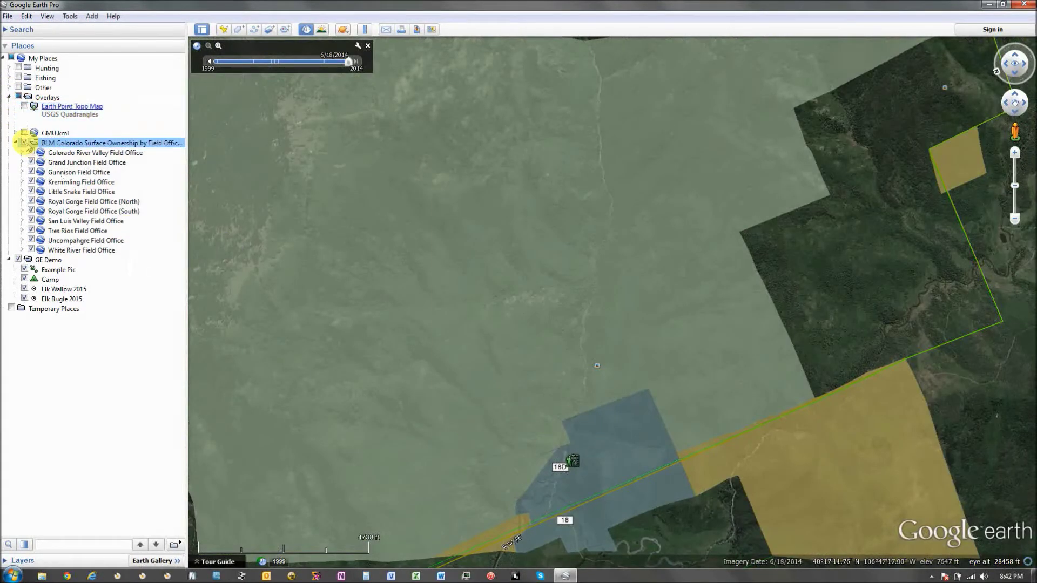
pyautogui.click(23, 111)
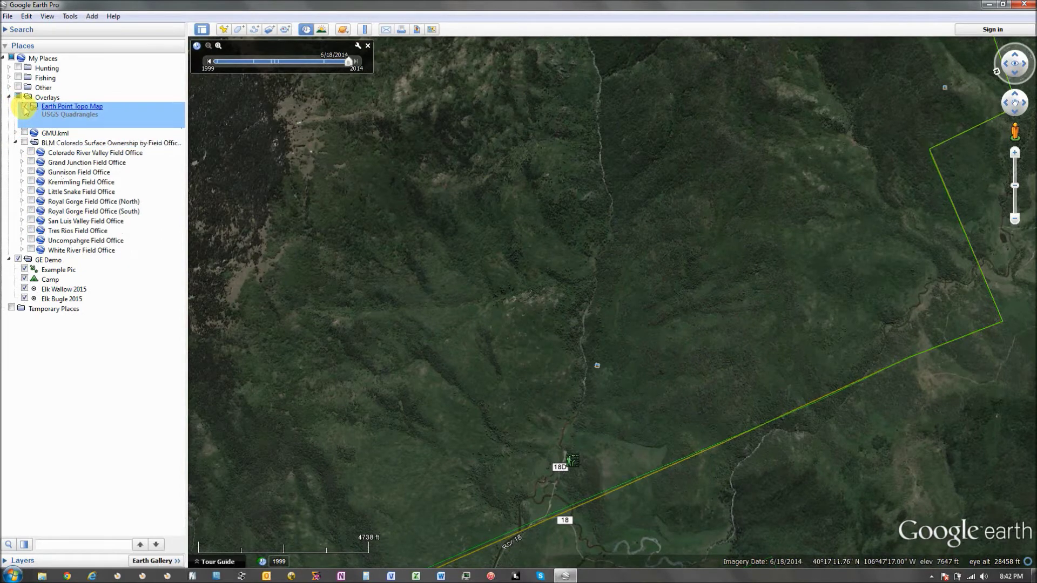
pyautogui.click(25, 106)
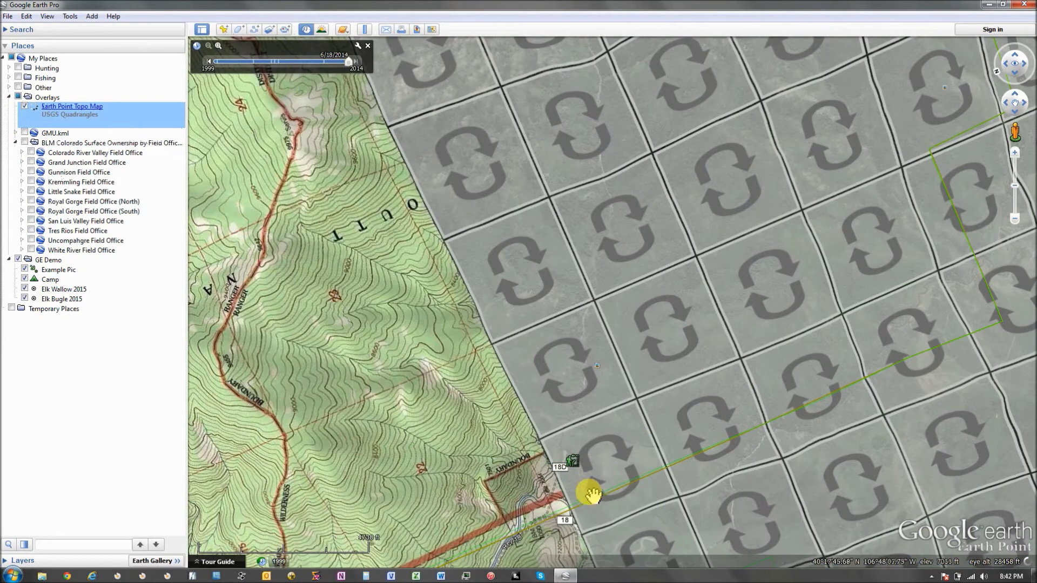
pyautogui.scroll(2, 568, 454)
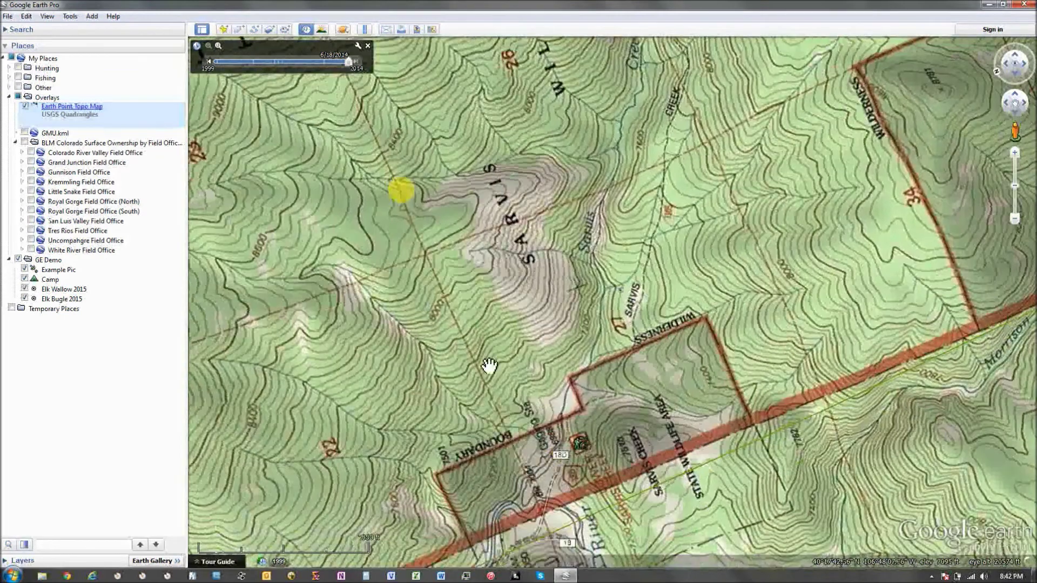
# Start a new path and trace its first points from the trailhead toward Sarvis Creek
pyautogui.click(254, 29)
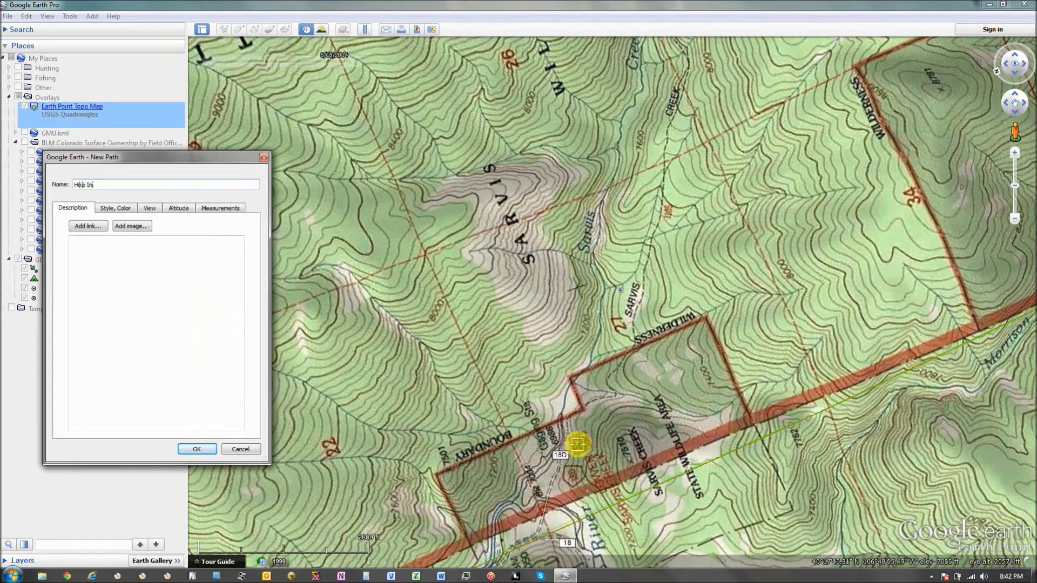
pyautogui.click(574, 443)
pyautogui.scroll(3, 567, 437)
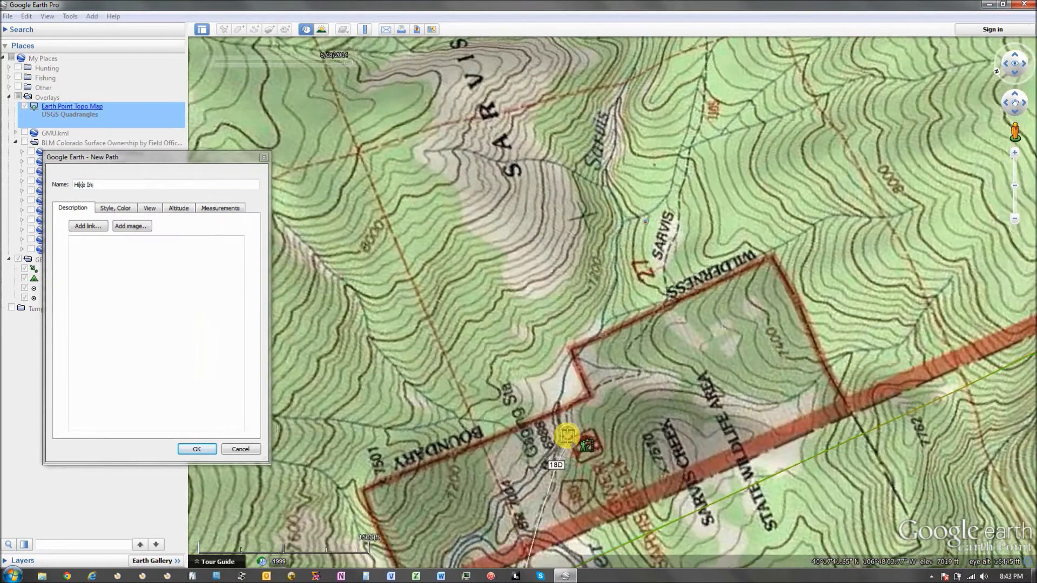
pyautogui.click(568, 416)
pyautogui.click(588, 381)
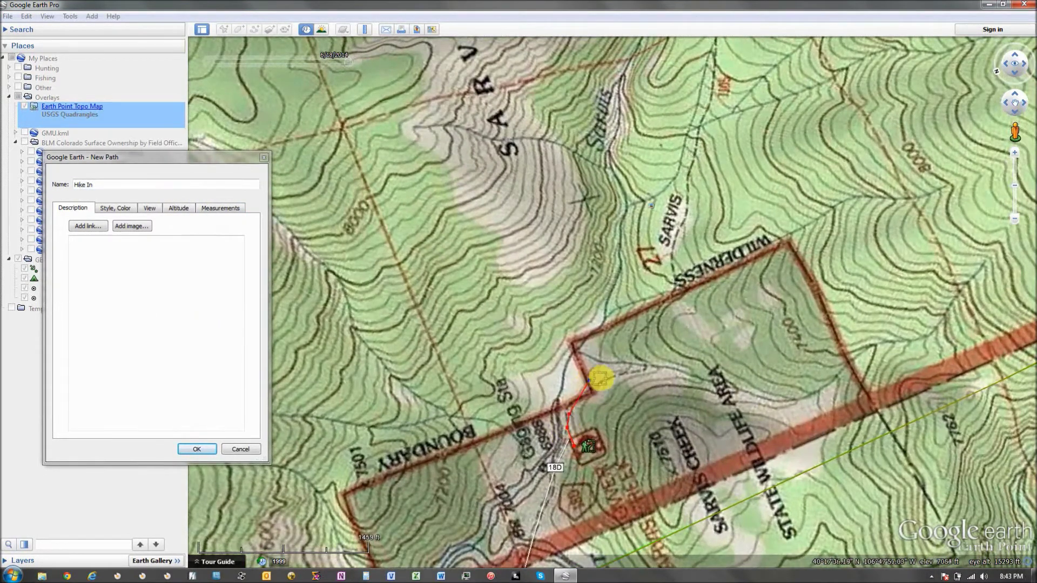
pyautogui.click(639, 338)
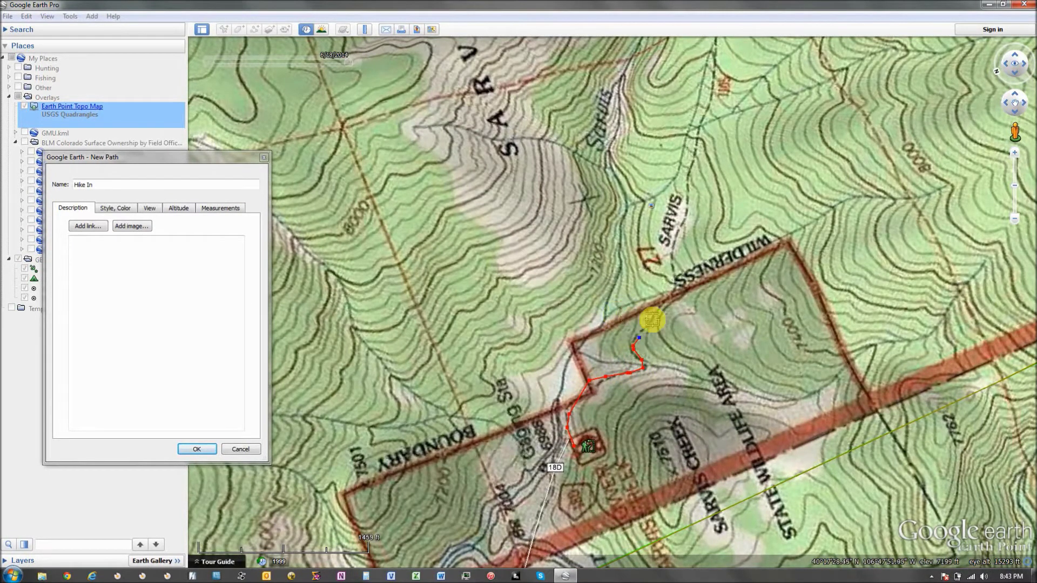
pyautogui.moveTo(652, 319); pyautogui.dragTo(677, 283)
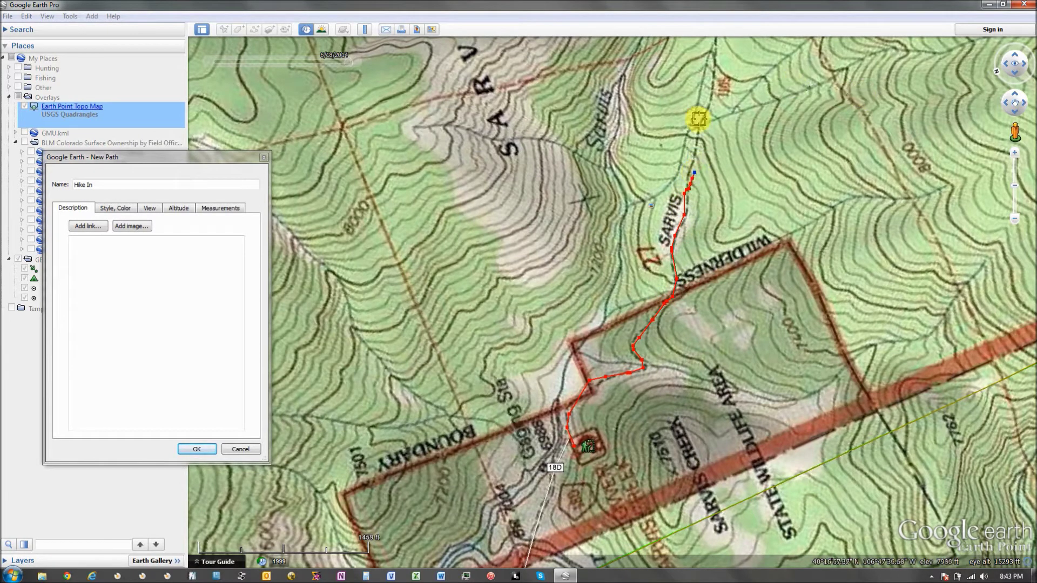
pyautogui.click(1019, 97)
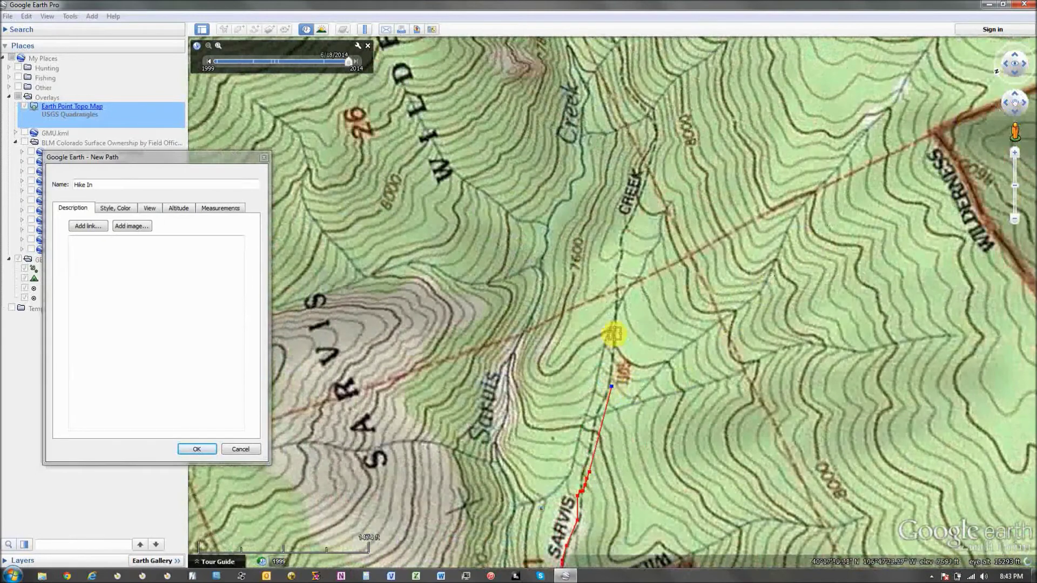
# Extend the path with points up the creek and higher along the trail
pyautogui.click(616, 323)
pyautogui.click(616, 244)
pyautogui.click(634, 205)
pyautogui.click(655, 151)
pyautogui.click(644, 118)
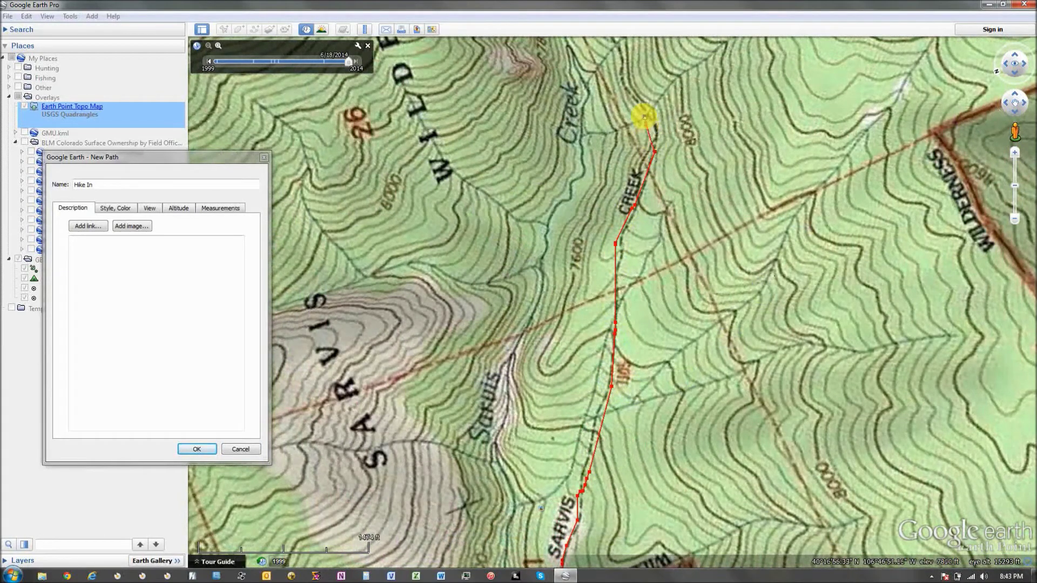
pyautogui.click(1016, 98)
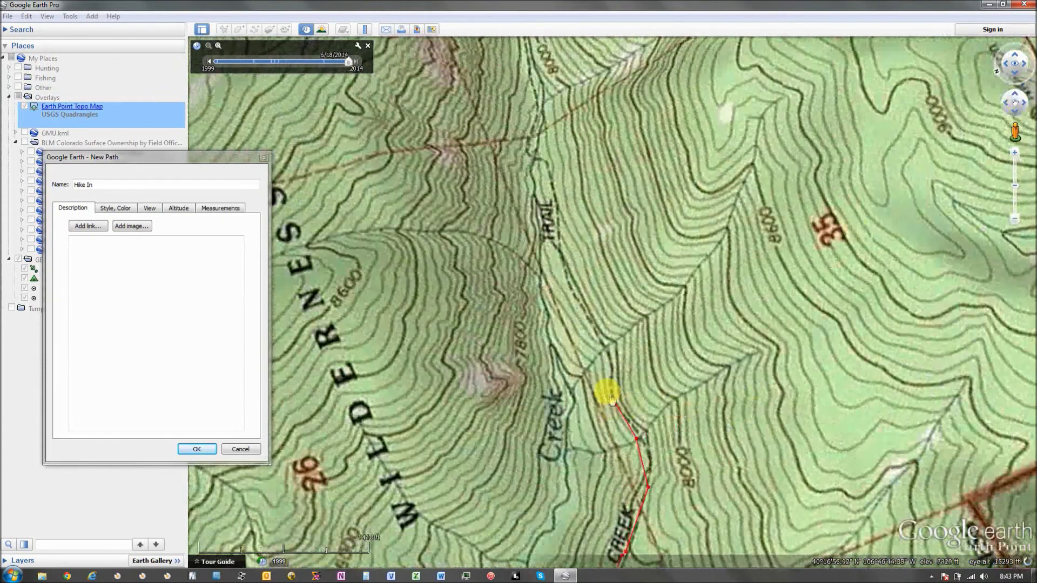
pyautogui.click(599, 360)
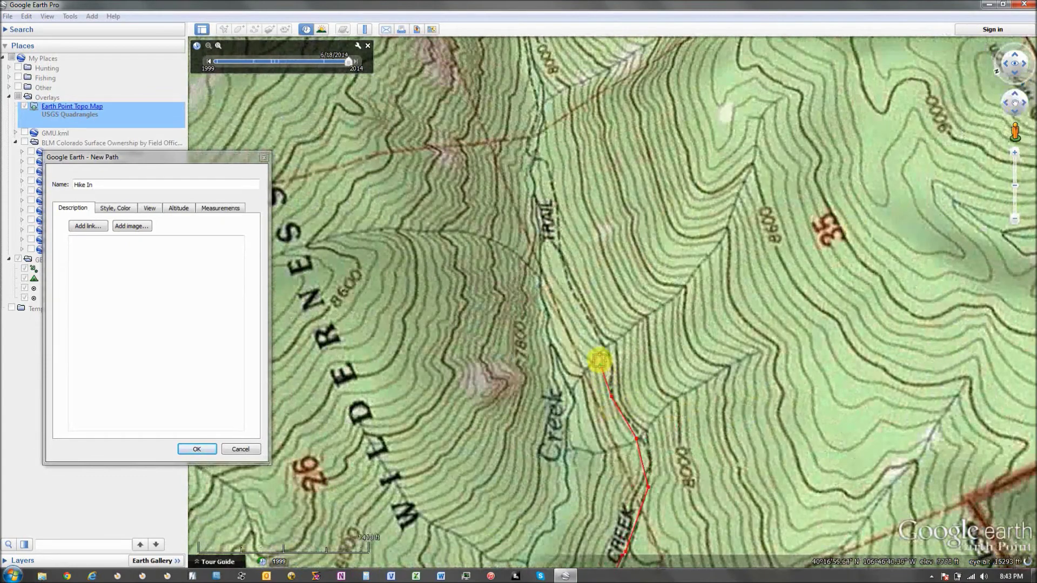
pyautogui.moveTo(568, 271); pyautogui.dragTo(569, 216)
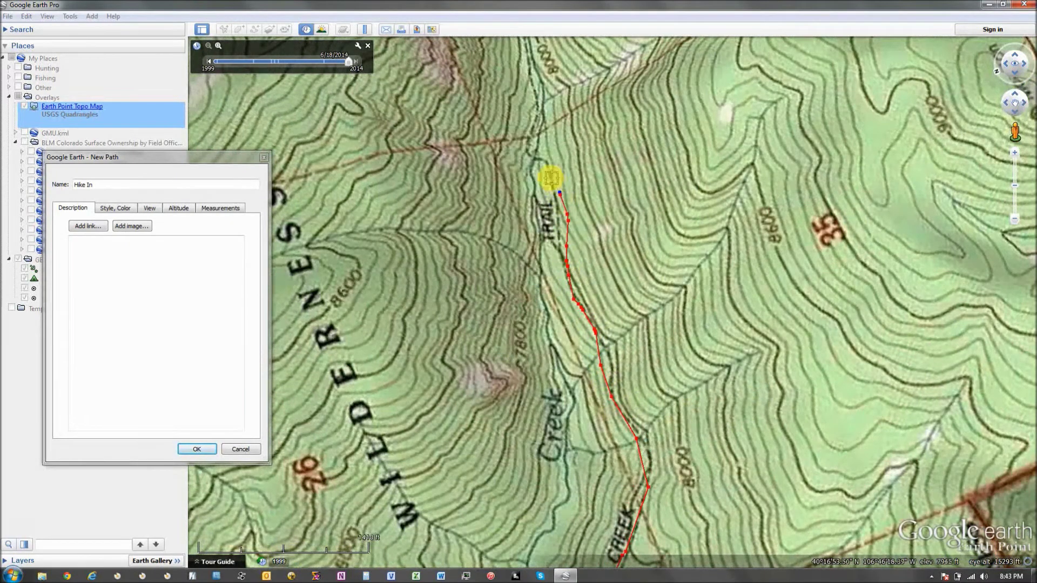
pyautogui.click(547, 160)
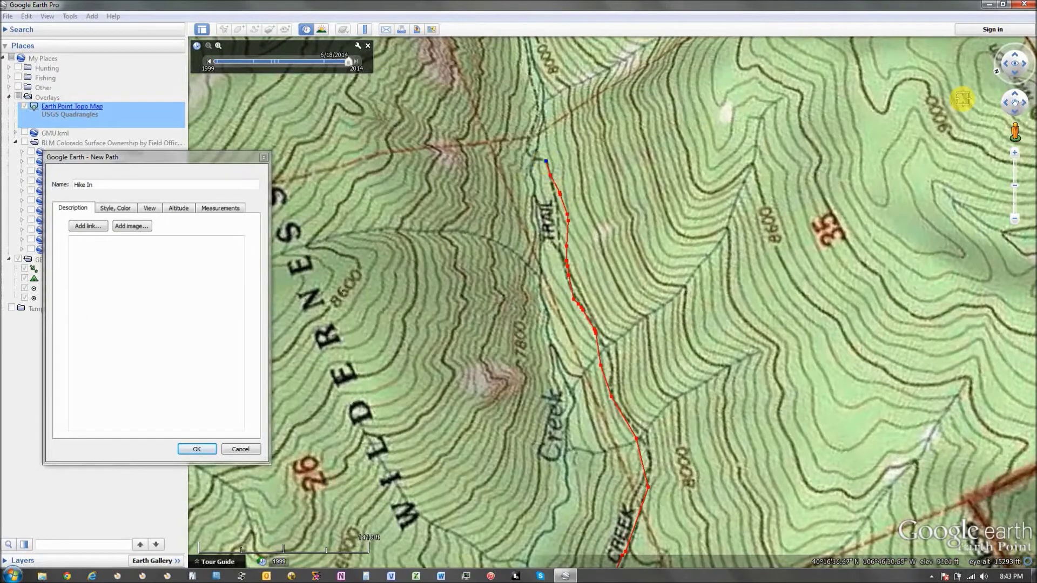
# Trace the path up to just below Camp and save it as 'Hike In'
pyautogui.moveTo(1015, 100); pyautogui.dragTo(1015, 99)
pyautogui.moveTo(748, 258); pyautogui.dragTo(638, 125)
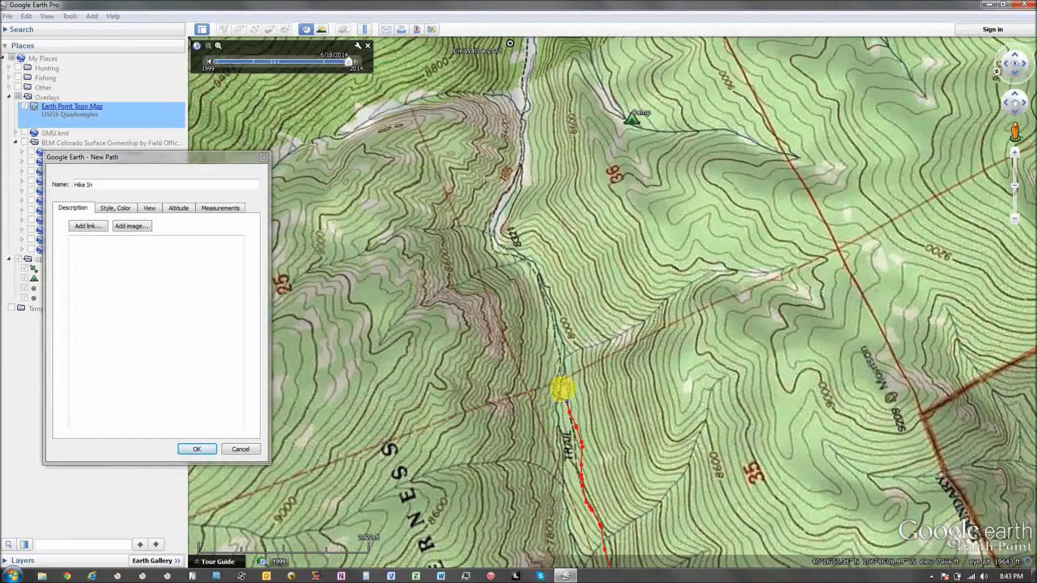
pyautogui.scroll(2, 561, 389)
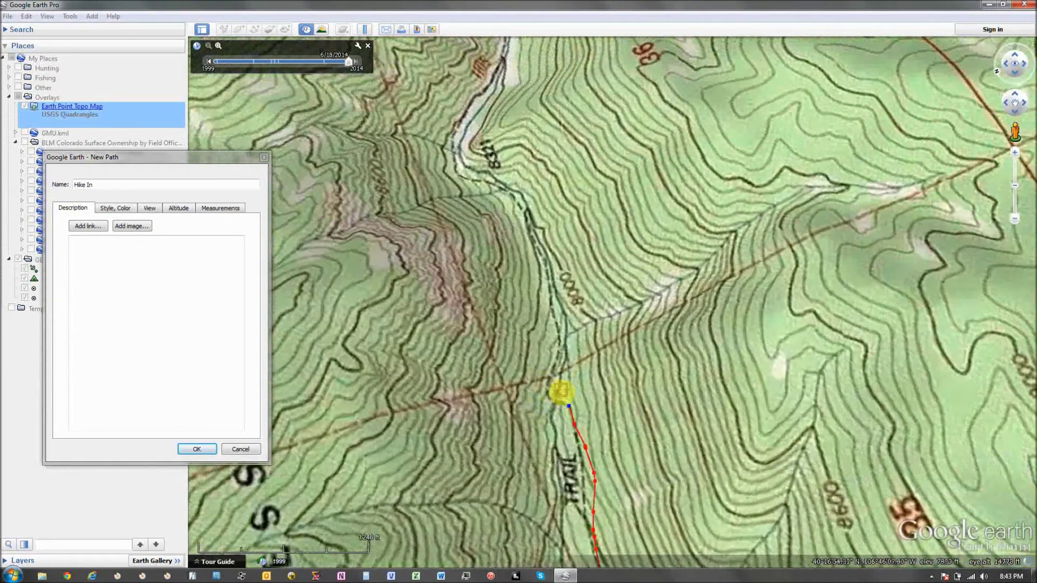
pyautogui.scroll(-1, 561, 395)
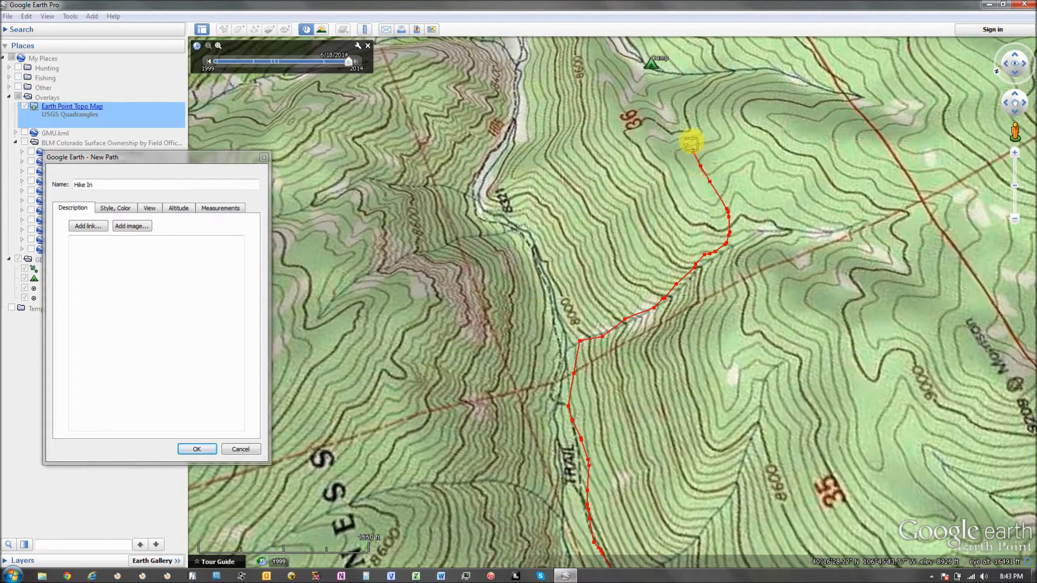
pyautogui.moveTo(691, 143); pyautogui.dragTo(665, 93)
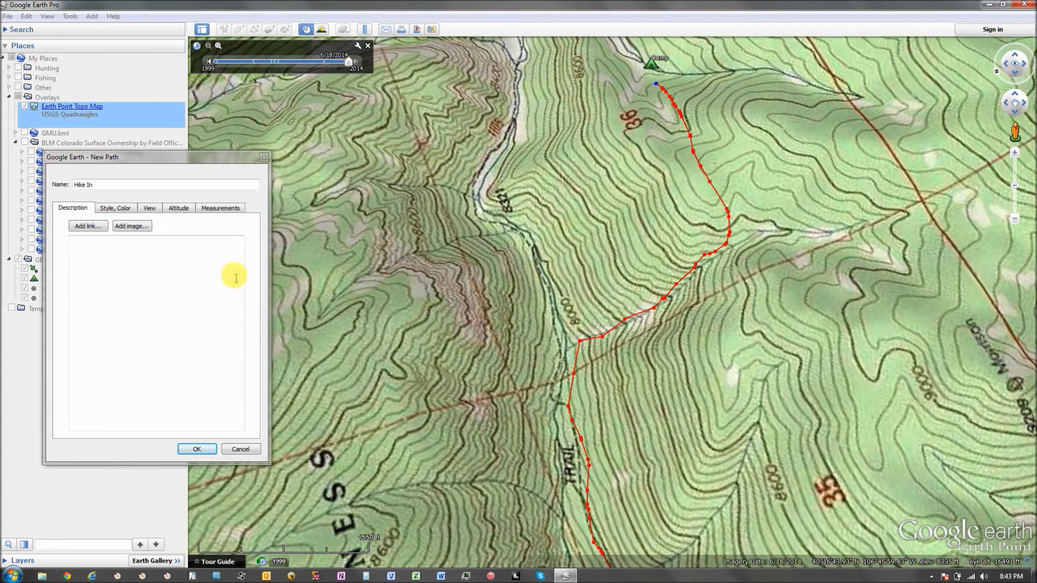
pyautogui.click(198, 449)
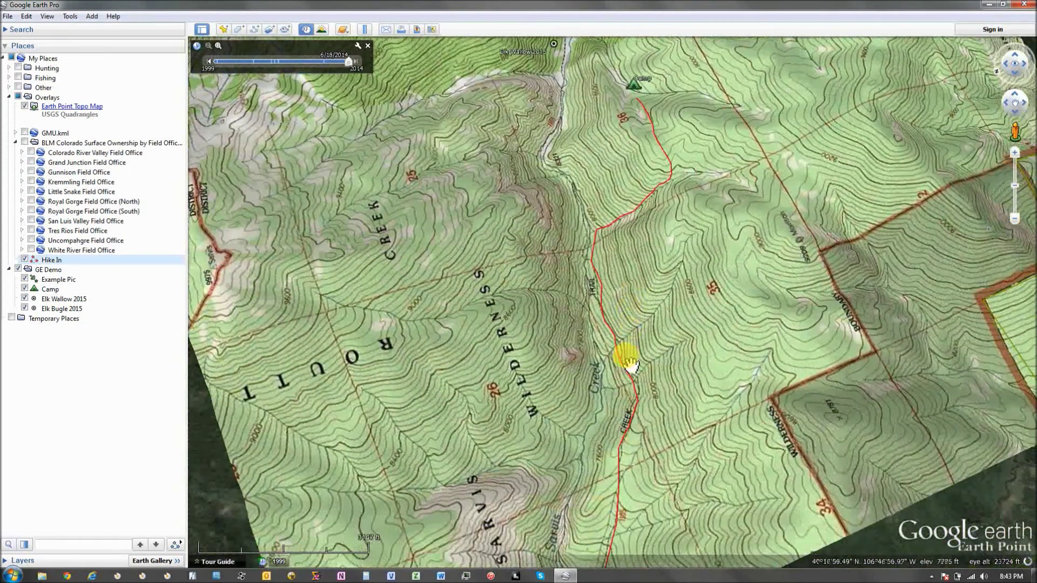
# Hide the Earth Point Topo Map and follow the red Hike In path on satellite imagery to Camp
pyautogui.scroll(-3, 626, 281)
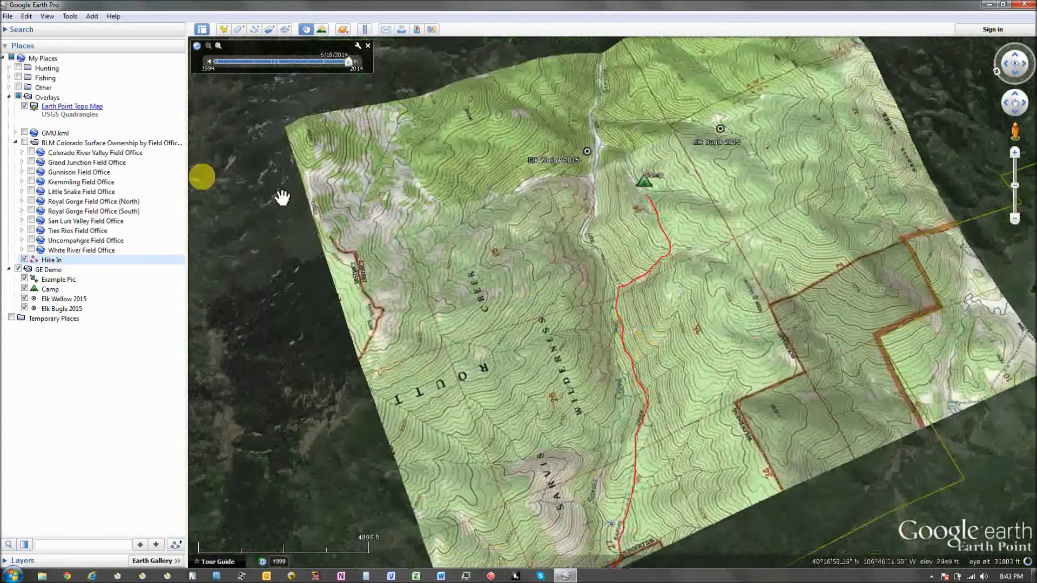
pyautogui.click(24, 107)
pyautogui.scroll(2, 614, 315)
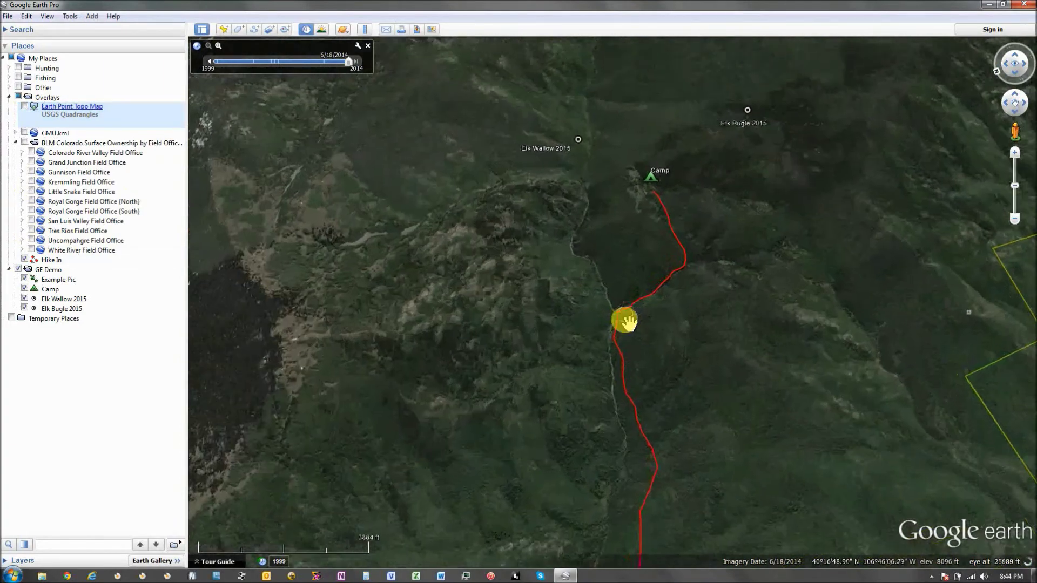
pyautogui.scroll(4, 627, 322)
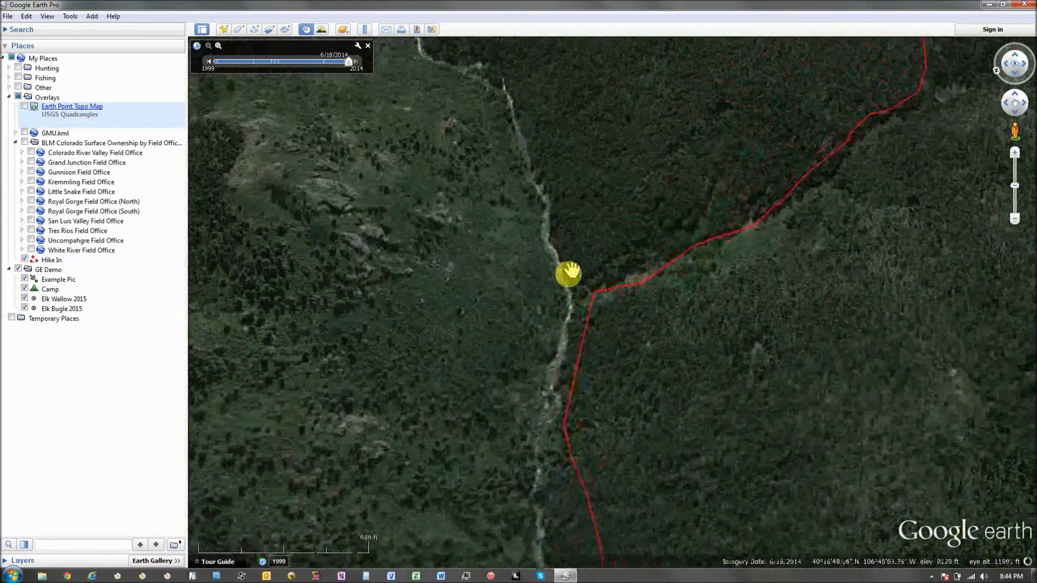
pyautogui.scroll(3, 570, 273)
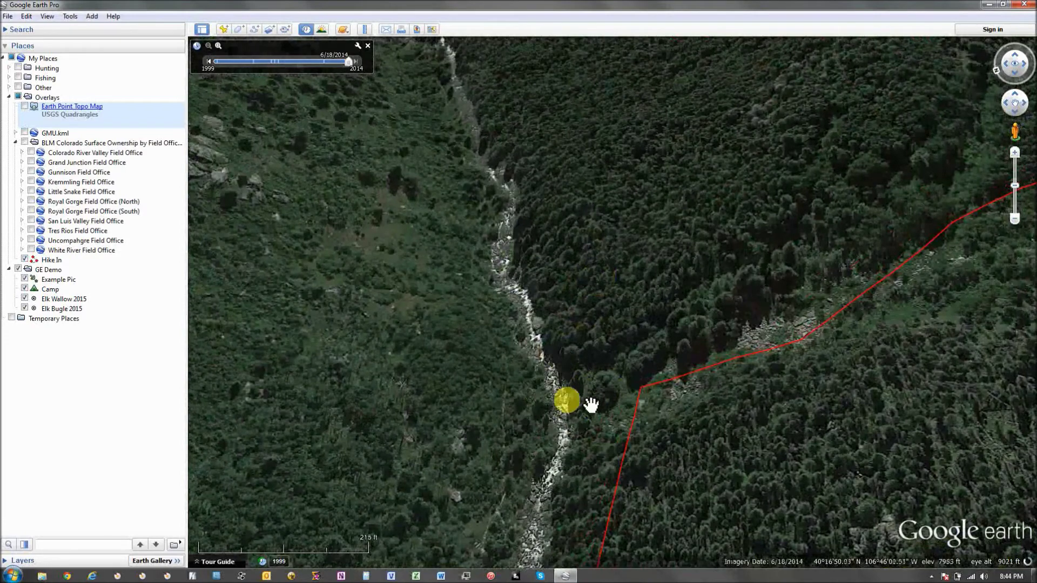
pyautogui.scroll(-2, 578, 385)
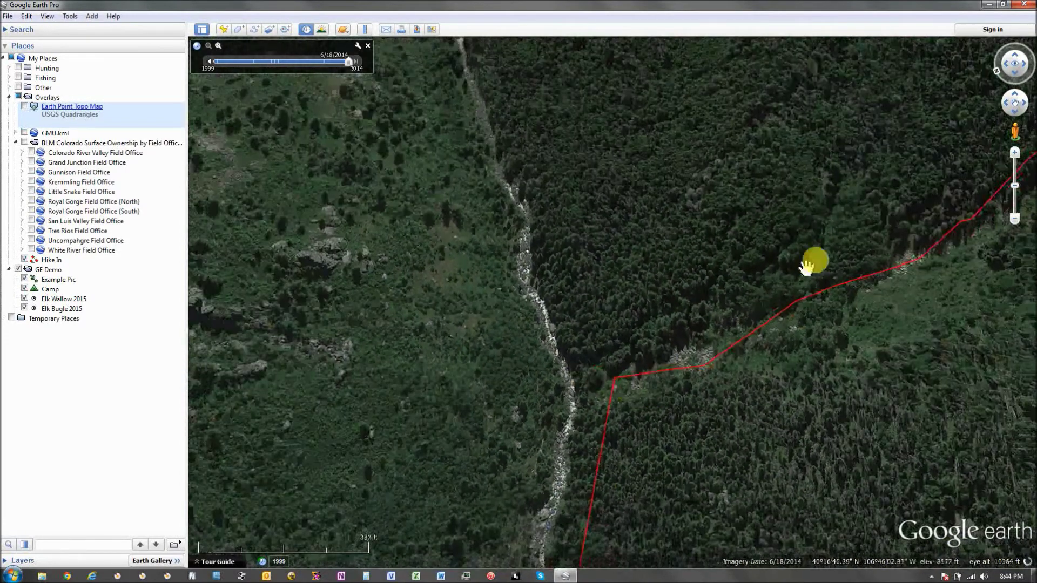
pyautogui.moveTo(900, 299); pyautogui.dragTo(662, 437)
pyautogui.scroll(-4, 643, 424)
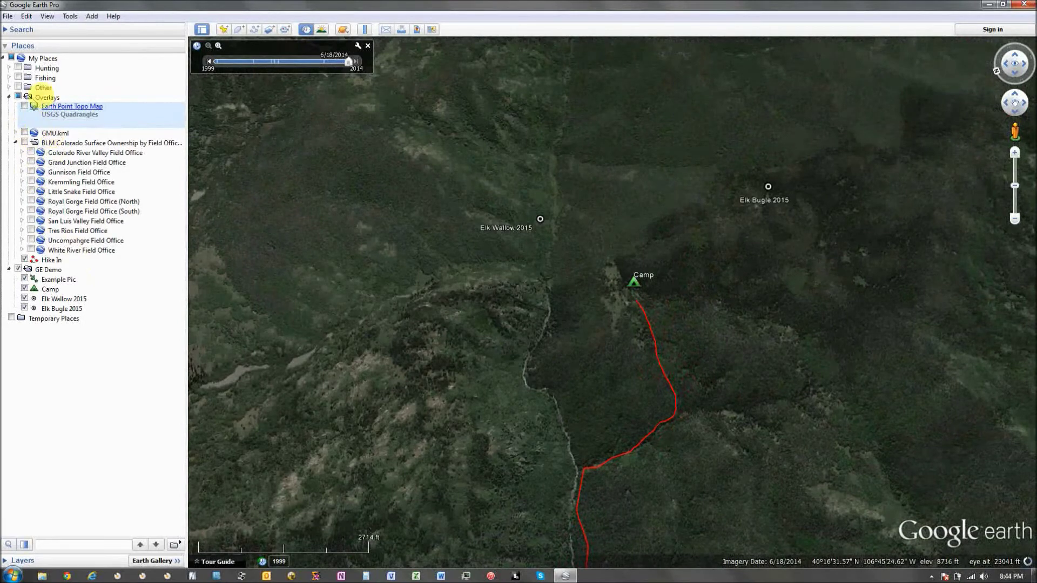
# Collapse the BLM Colorado Surface Ownership folder and tilt the view of the trail
pyautogui.click(16, 144)
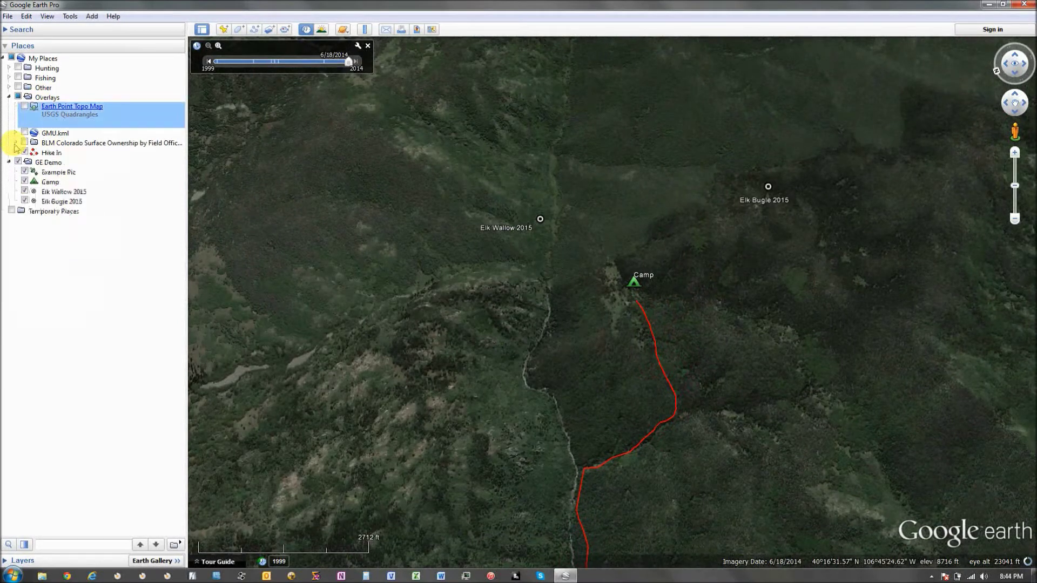
pyautogui.scroll(-3, 541, 335)
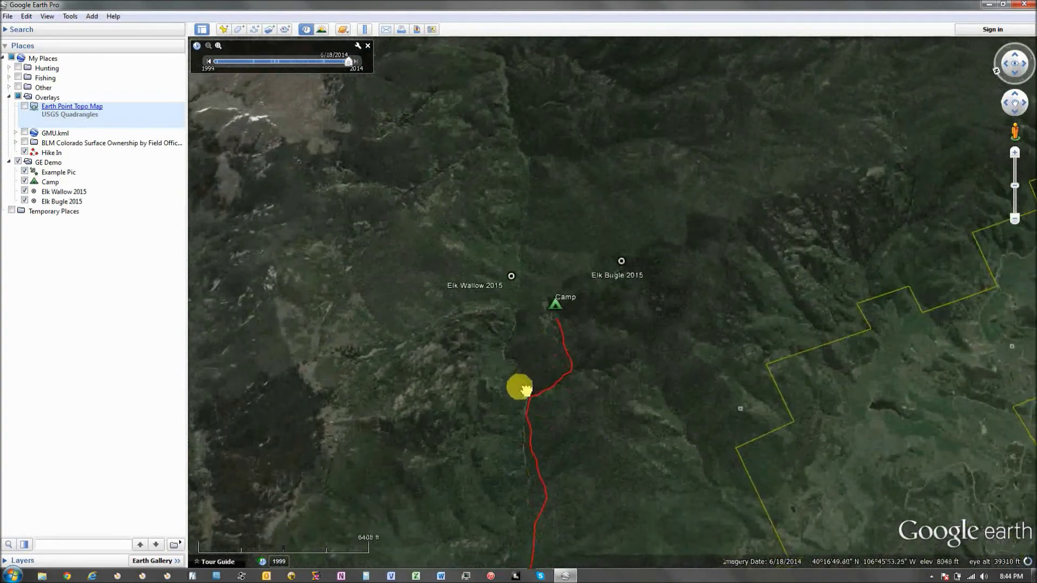
pyautogui.moveTo(519, 387); pyautogui.dragTo(576, 325)
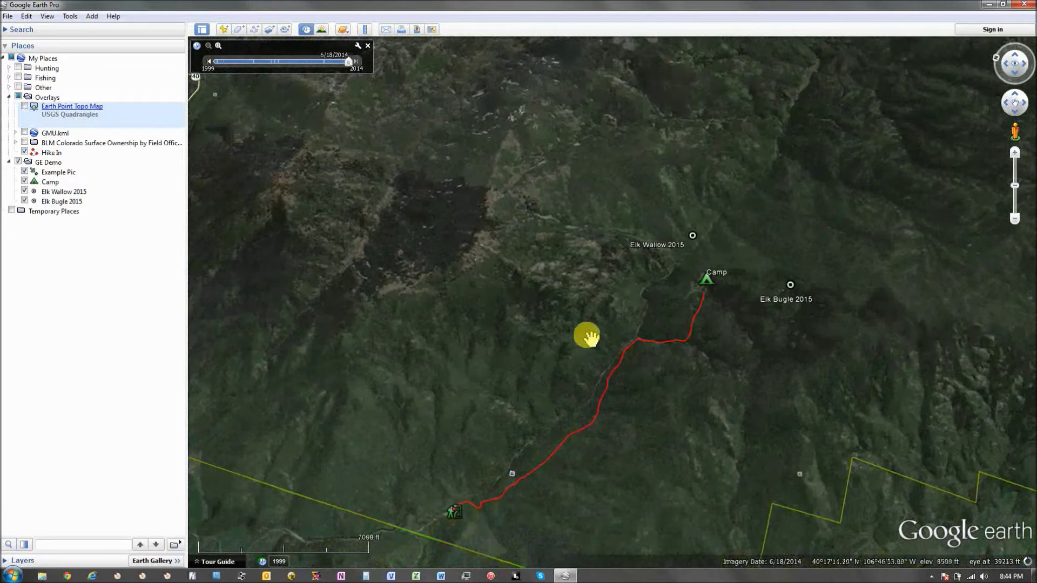
pyautogui.scroll(1, 588, 331)
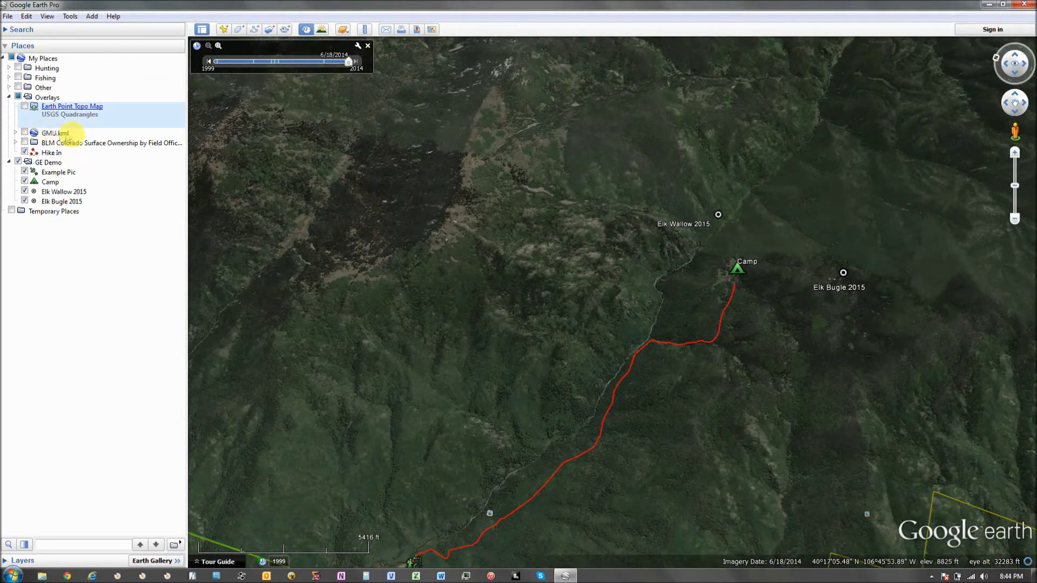
pyautogui.click(88, 241)
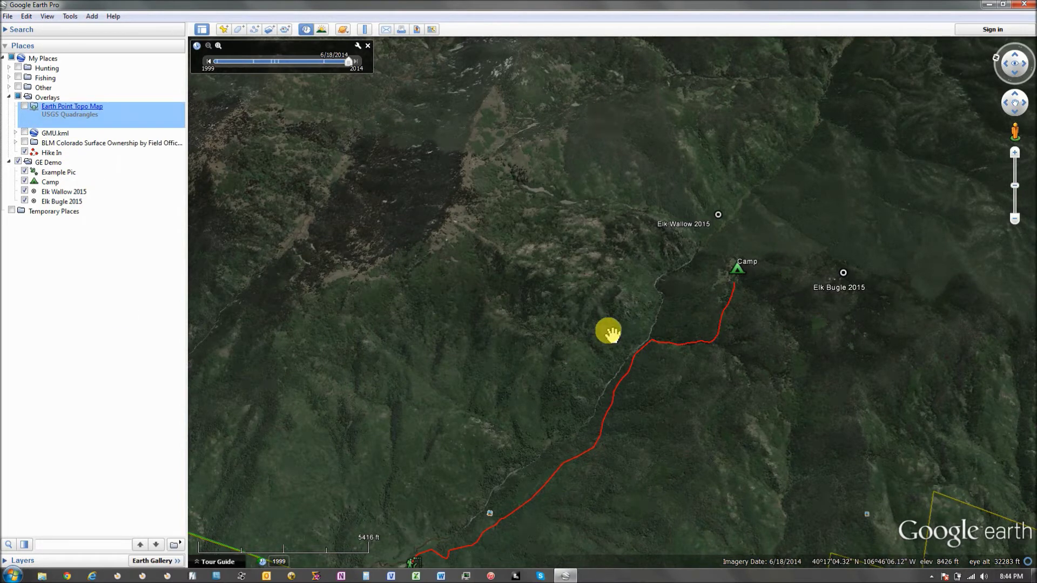
# Pan and zoom between the trailhead and Camp to frame the entire Hike In path
pyautogui.moveTo(539, 331); pyautogui.dragTo(472, 284)
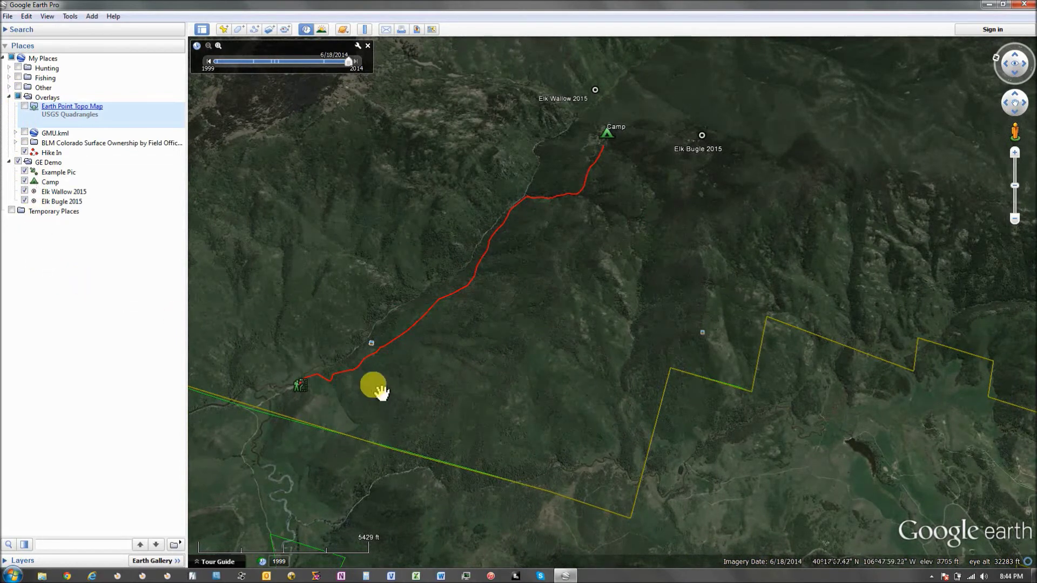
pyautogui.moveTo(373, 384); pyautogui.dragTo(382, 454)
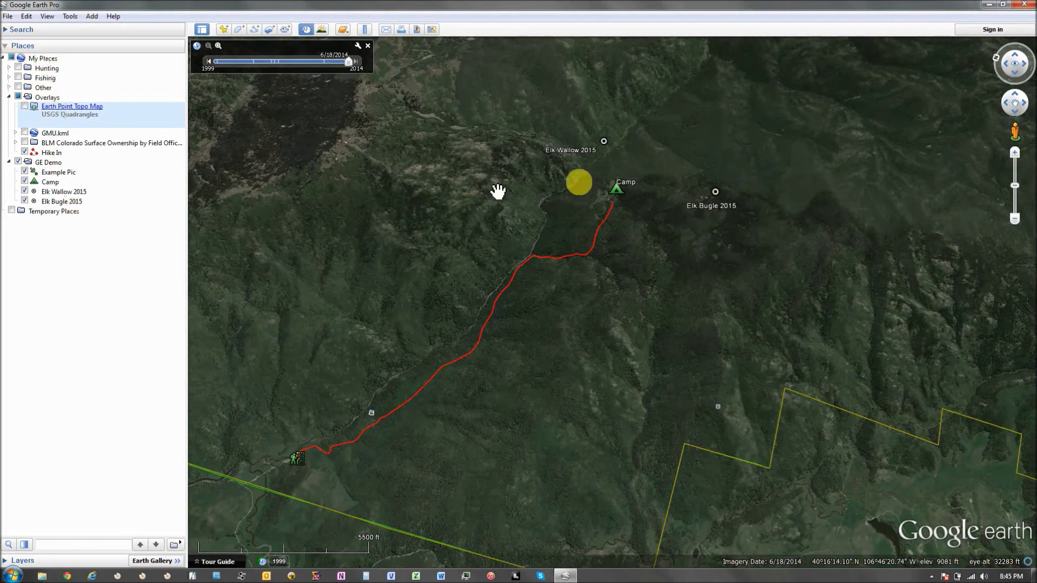
pyautogui.moveTo(643, 196); pyautogui.dragTo(614, 294)
pyautogui.scroll(5, 610, 290)
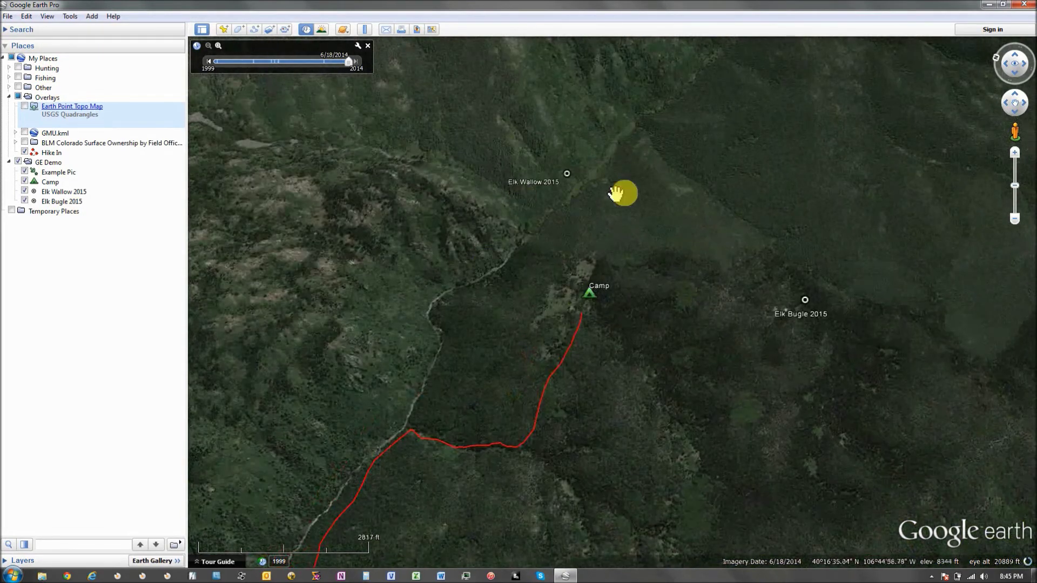
pyautogui.moveTo(616, 193); pyautogui.dragTo(572, 264)
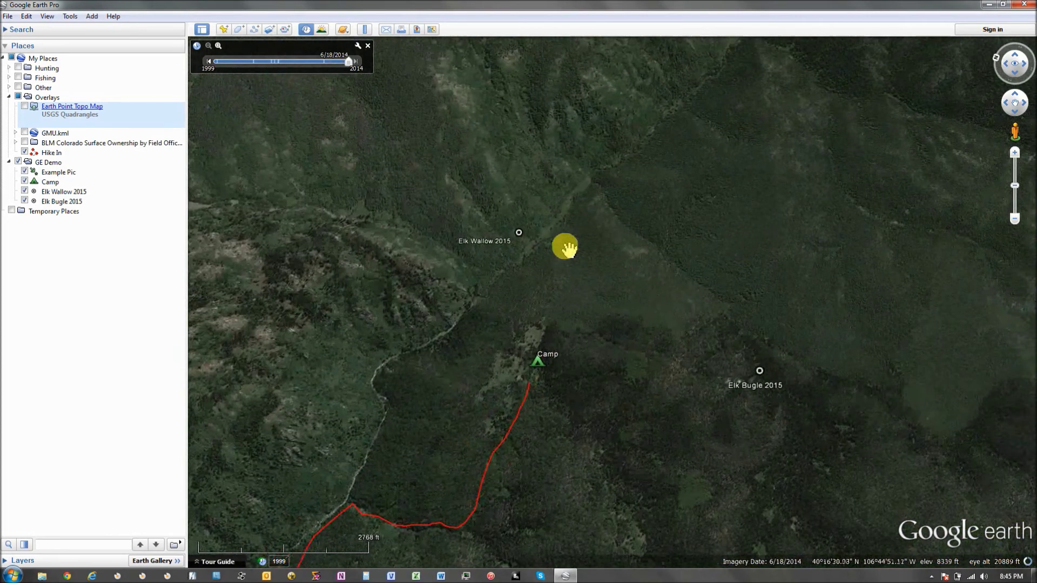
pyautogui.scroll(-2, 551, 323)
pyautogui.moveTo(531, 346); pyautogui.dragTo(678, 209)
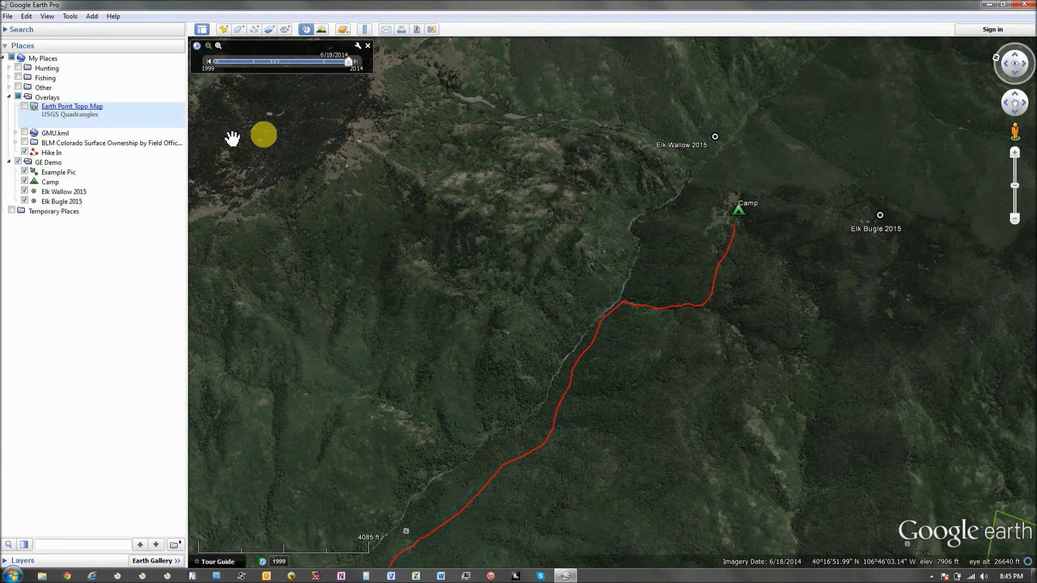
pyautogui.moveTo(556, 248); pyautogui.dragTo(546, 292)
pyautogui.scroll(-2, 454, 335)
pyautogui.moveTo(454, 335); pyautogui.dragTo(540, 276)
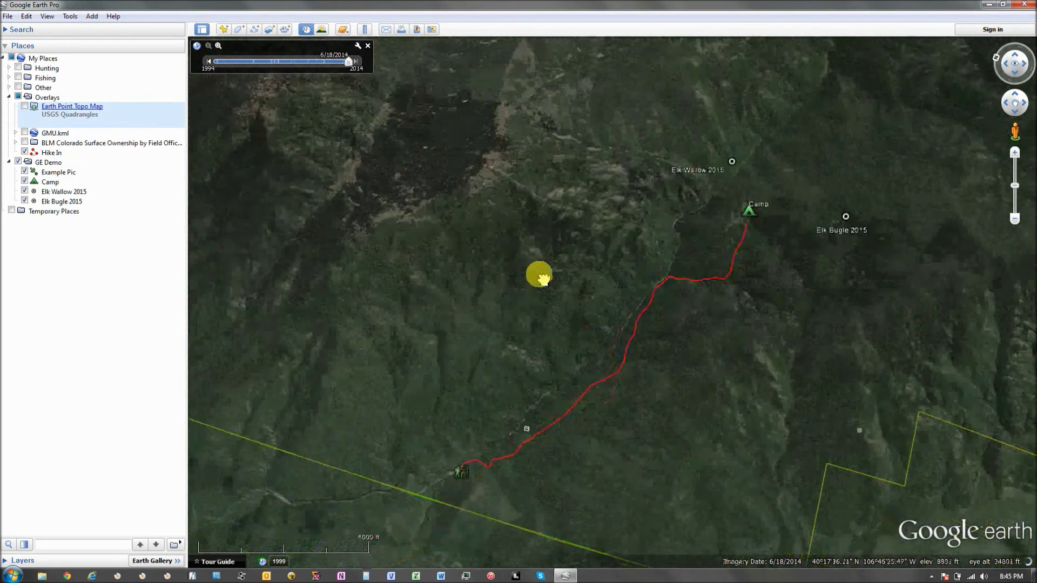